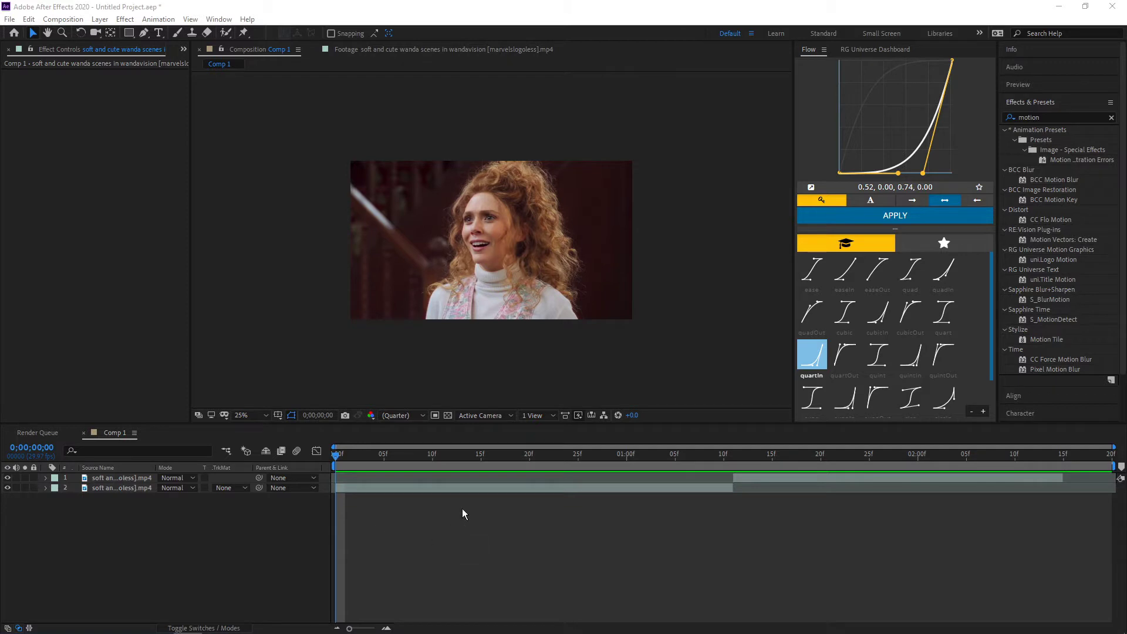
- Apply Motion Tile to the first clip with output width and height of 400 and mirrored edges
left_click_drag(1051, 343, 443, 489)
left_click(114, 114)
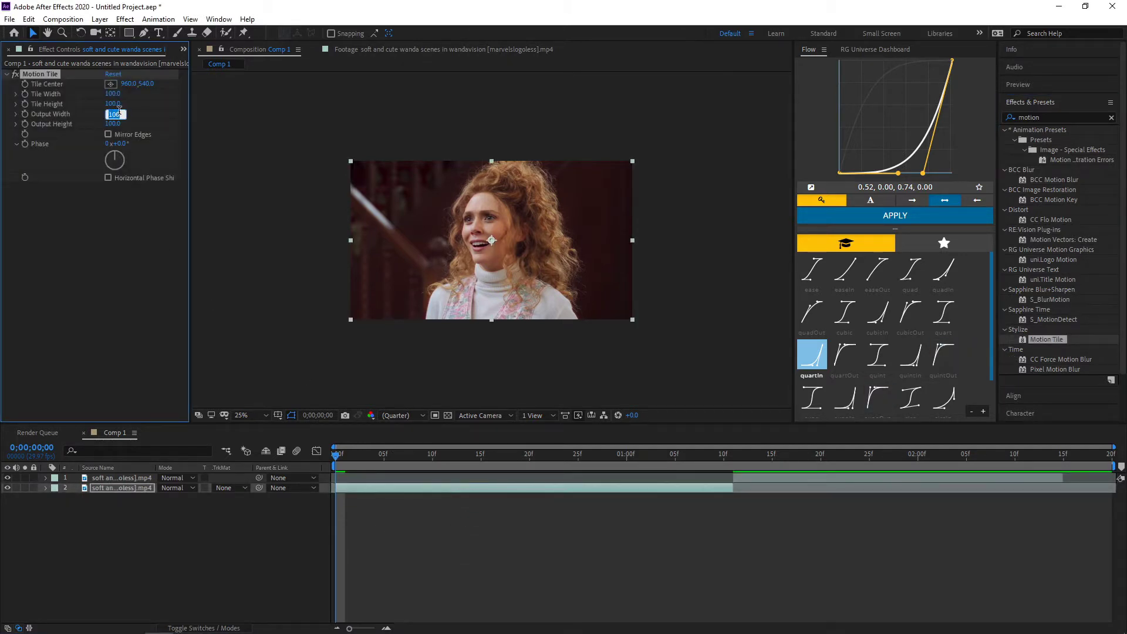
type("400")
key("Tab")
type("400")
key("Return")
left_click(108, 134)
left_click(37, 75)
left_click(435, 555)
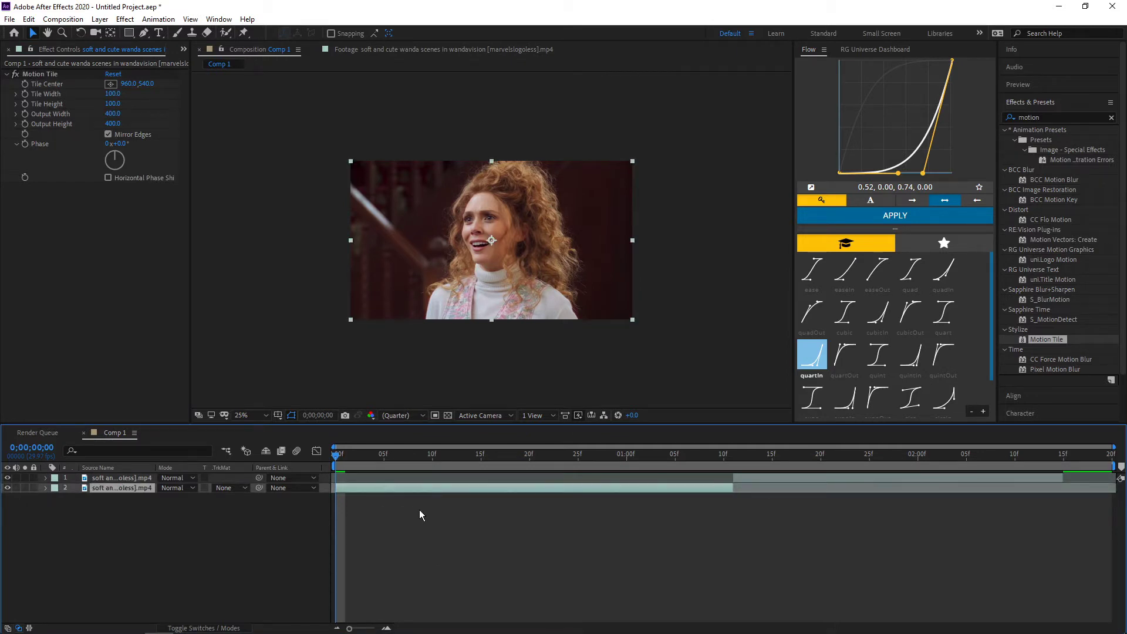
key("ctrl+d")
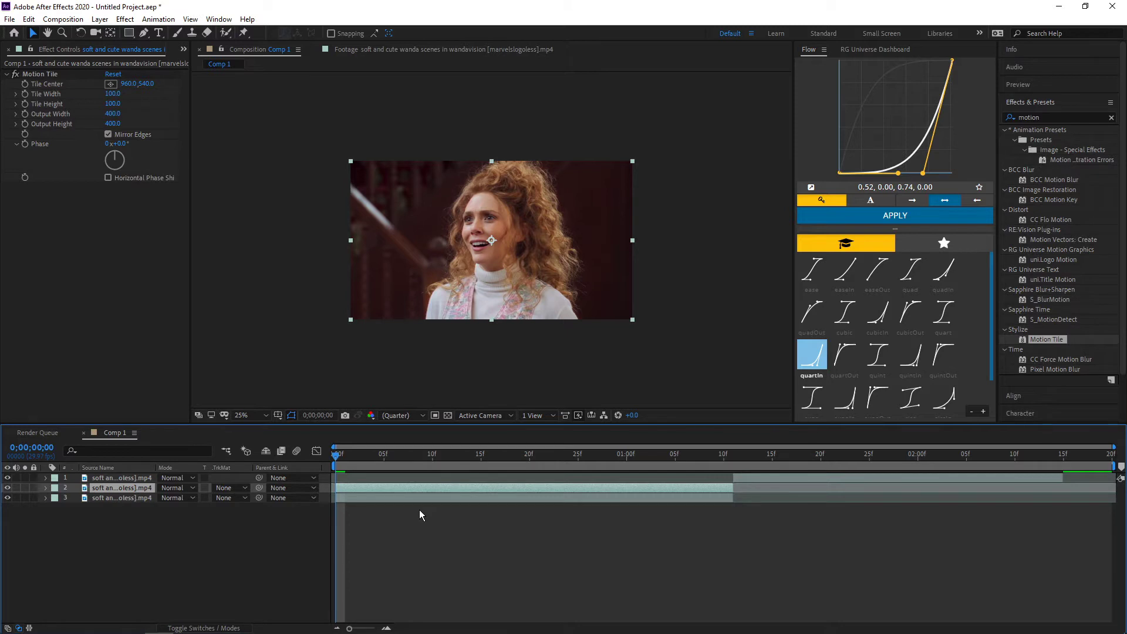
key("Delete")
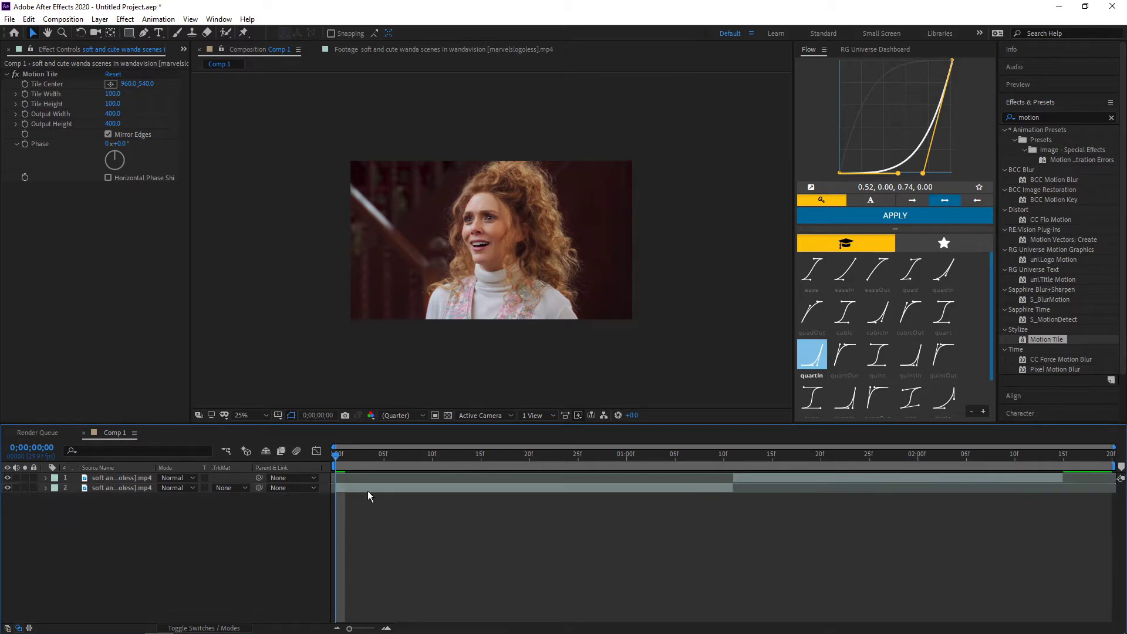
left_click(368, 491)
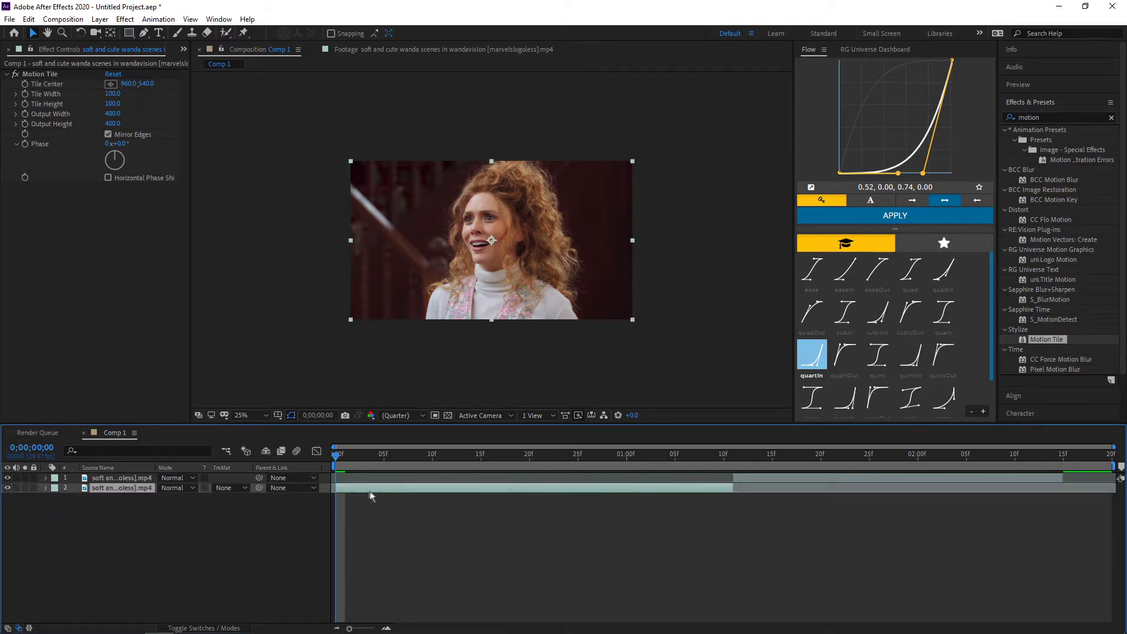
- Show the proportional grid over the composition and activate the Rectangle tool
left_click(281, 416)
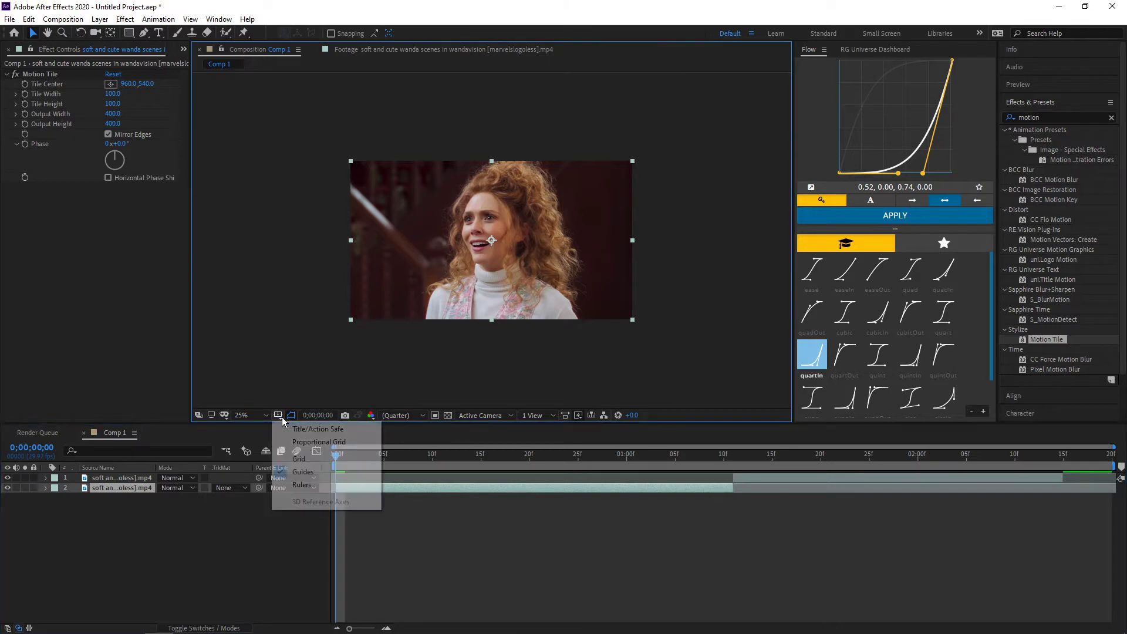
left_click(328, 442)
left_click(401, 496)
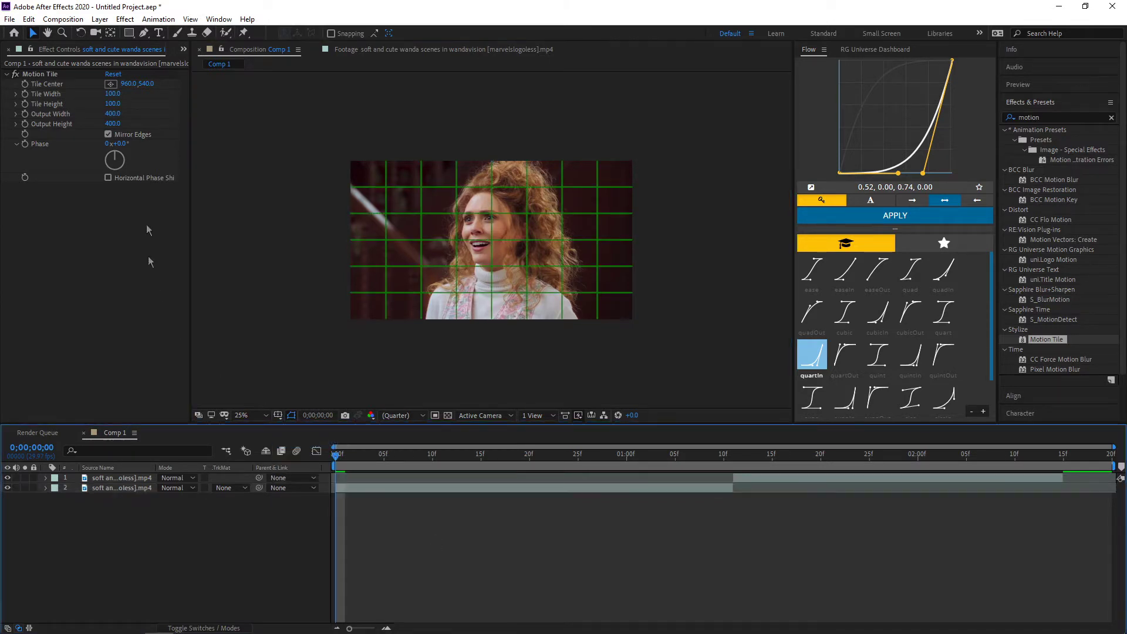
left_click(131, 36)
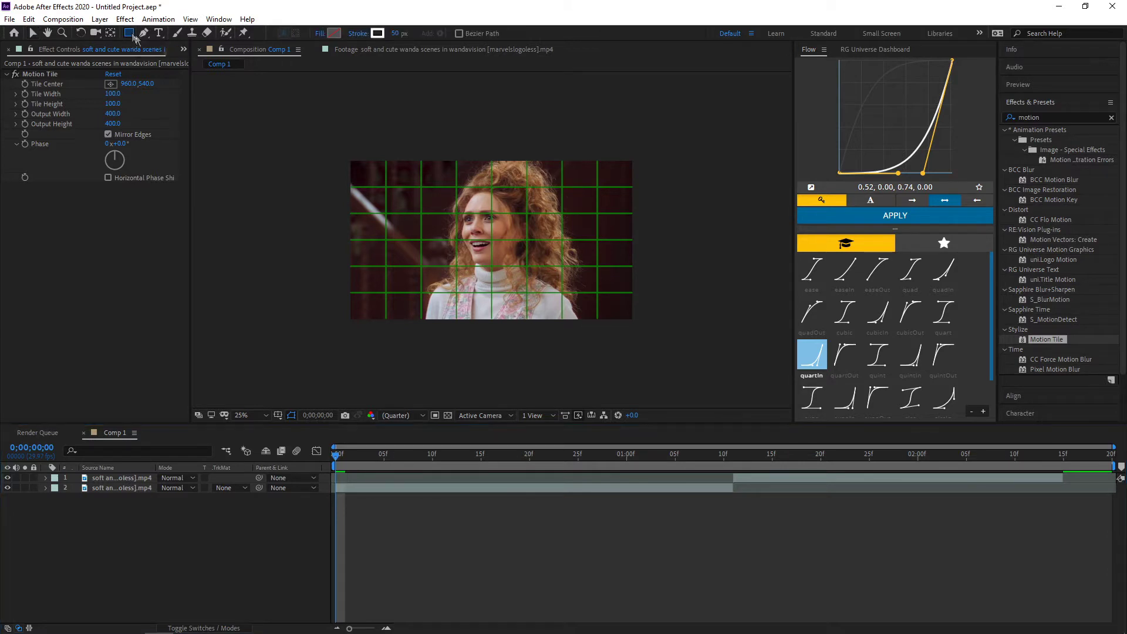
left_click_drag(337, 153, 477, 266)
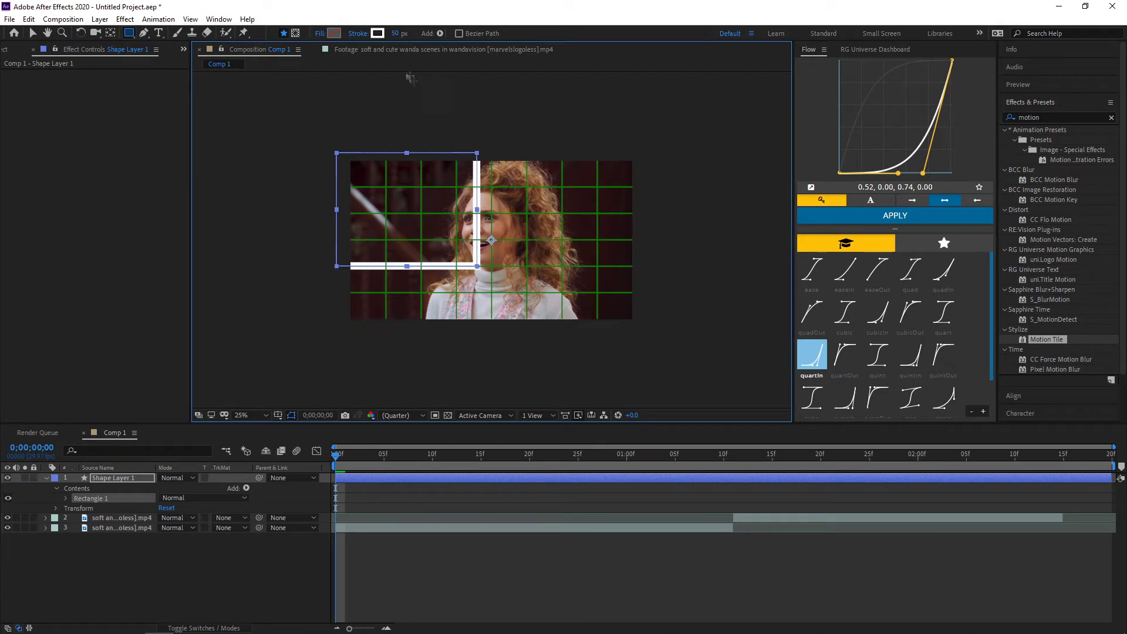
key("Delete")
left_click(378, 33)
key("Escape")
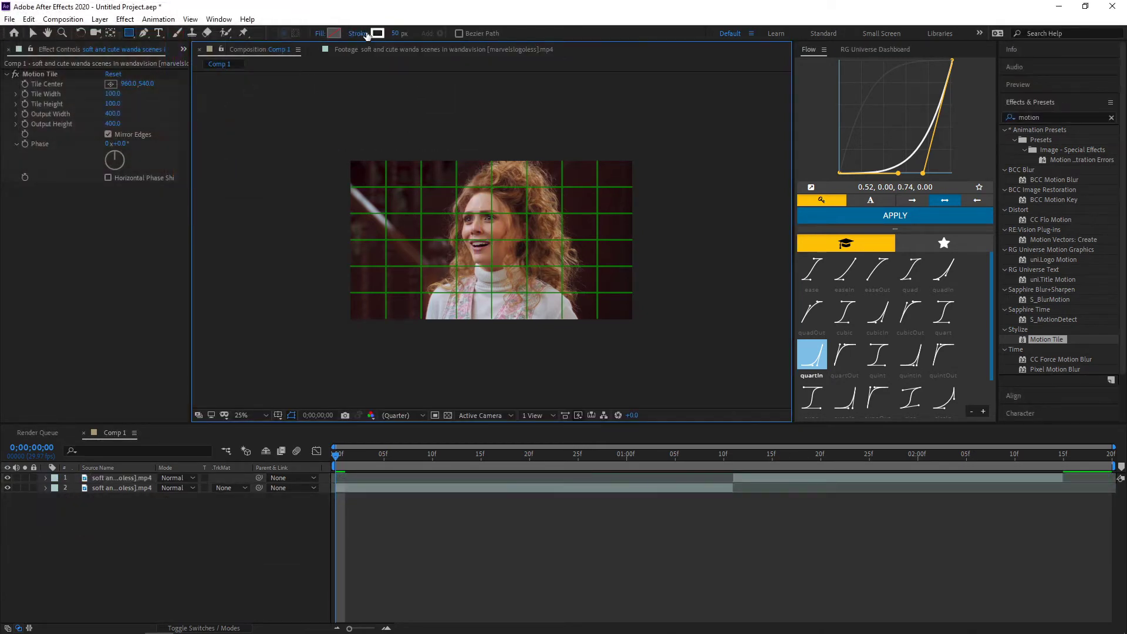
left_click(367, 36)
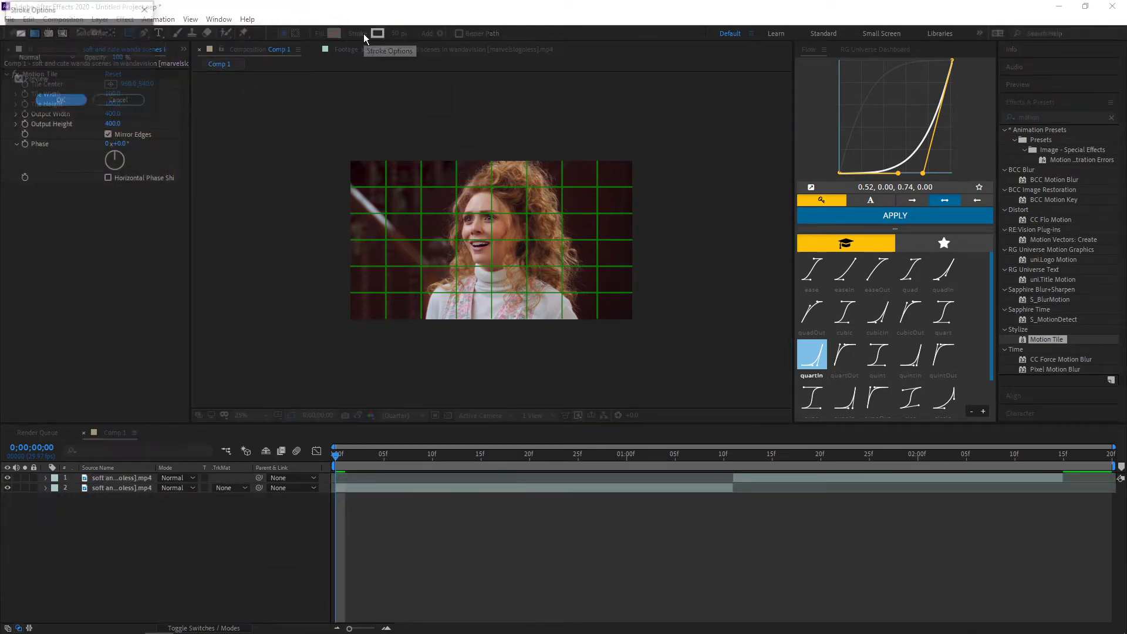
left_click(60, 101)
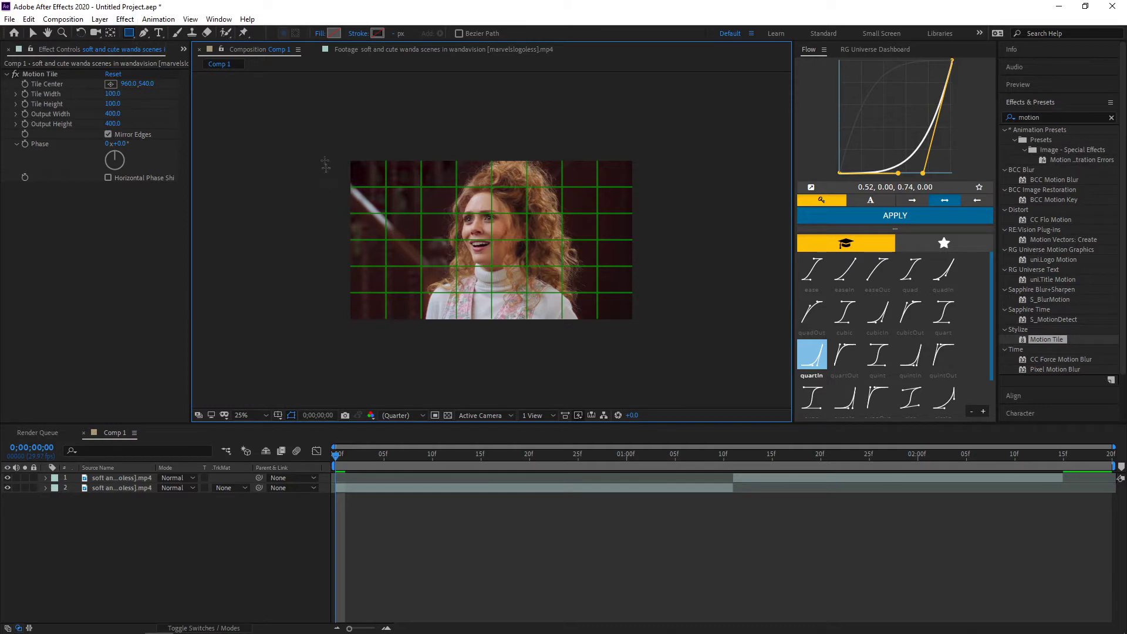
mouse_move(329, 144)
left_mouse_down()
mouse_move(453, 240)
mouse_move(492, 334)
left_mouse_up()
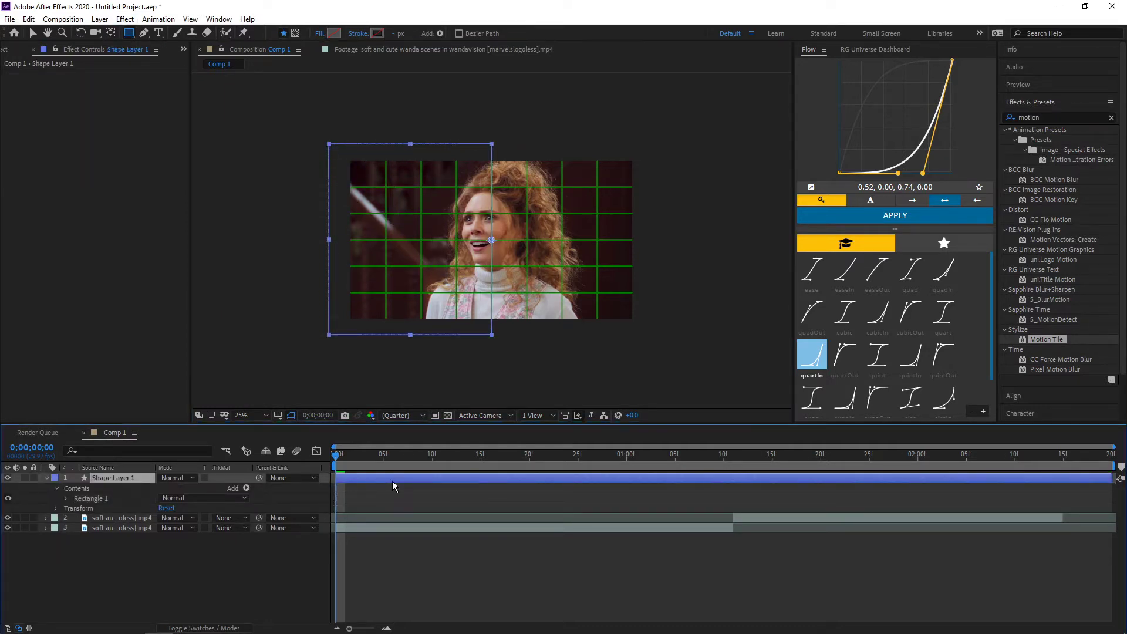
key("Delete")
- Mask the first clip to its left half along the grid's centre line, and invert the mask on a duplicate of that clip
left_click_drag(292, 137, 492, 353)
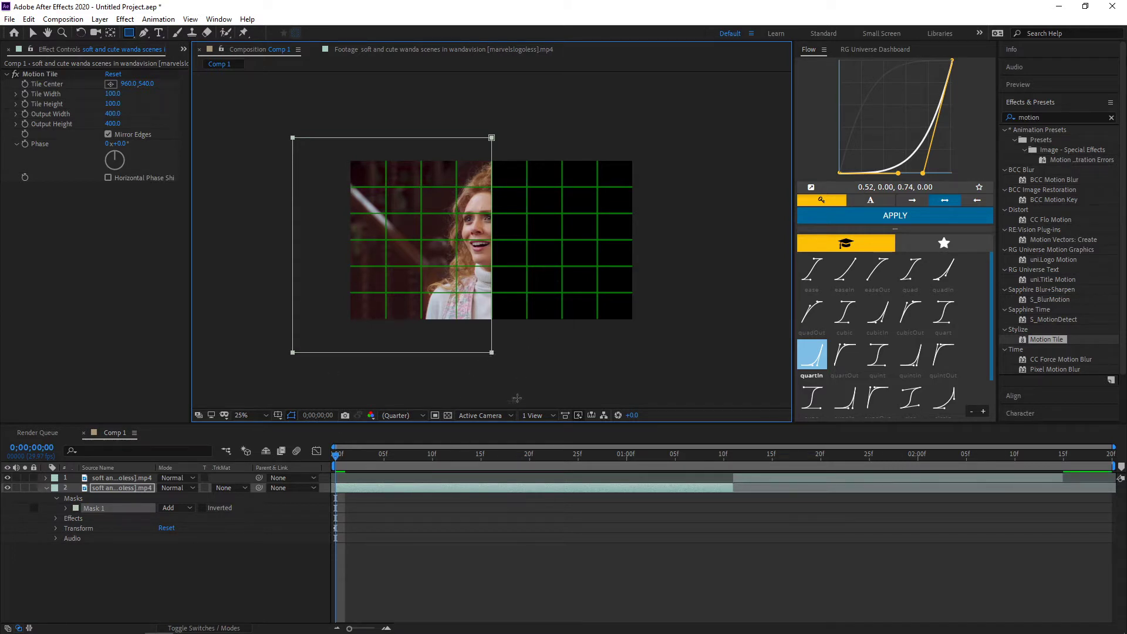
left_click(367, 488)
key("ctrl+d")
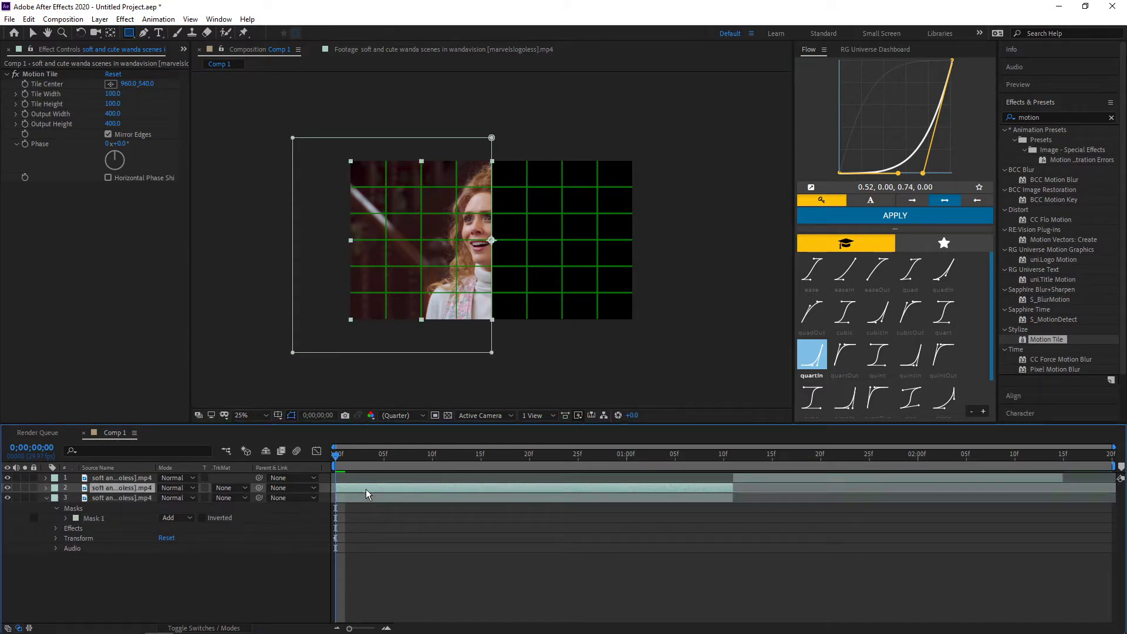
key("m")
left_click(202, 498)
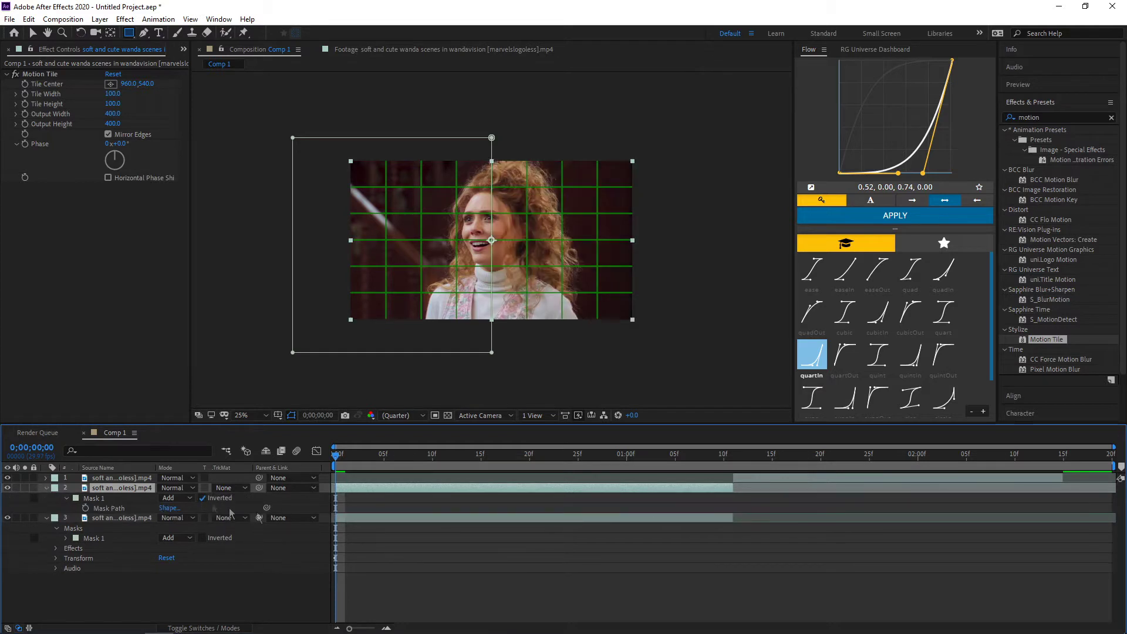
left_click(427, 527)
- Copy the non-inverted mask from the first clip's bottom layer onto the second clip, with the playhead at 0;00;01;11
left_click_drag(342, 462, 734, 462)
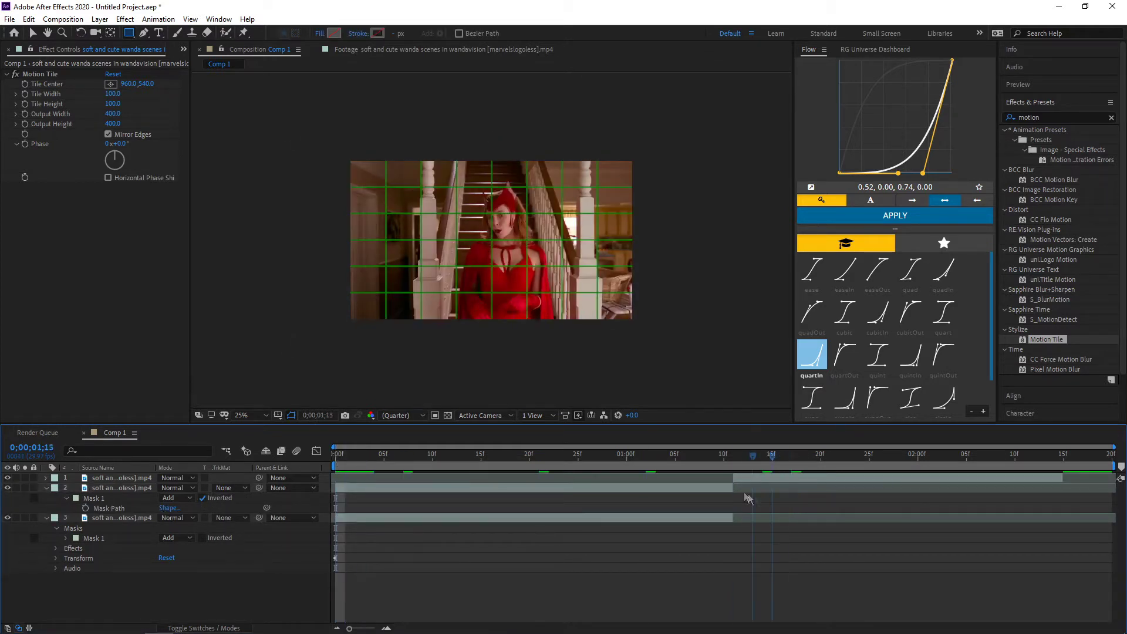
left_click(749, 480)
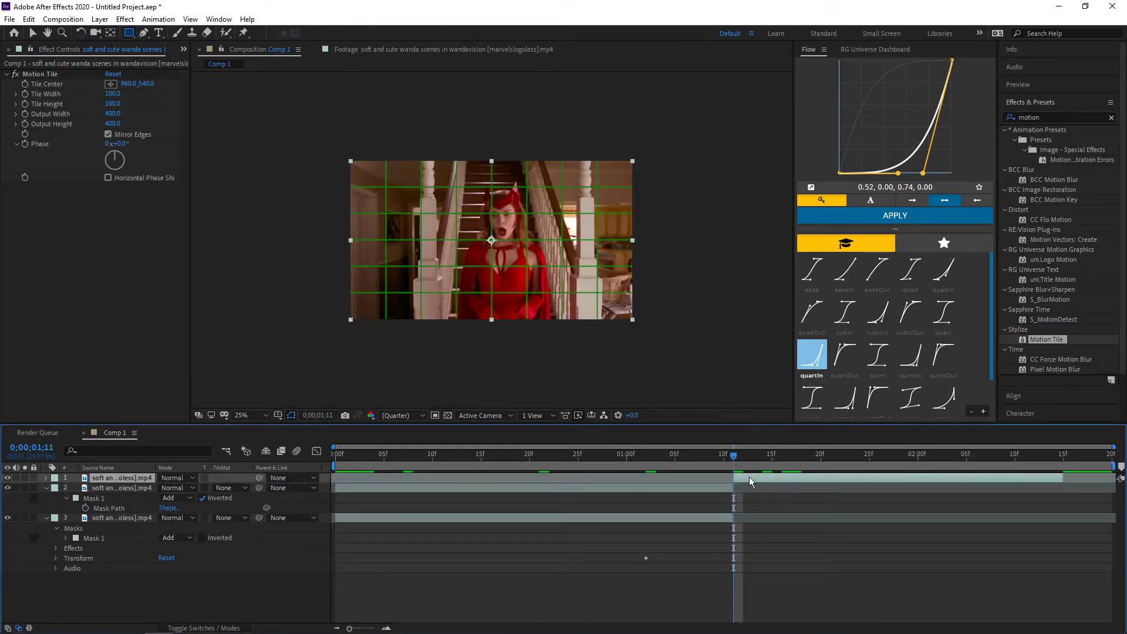
left_click(664, 554)
left_click(631, 519)
key("u")
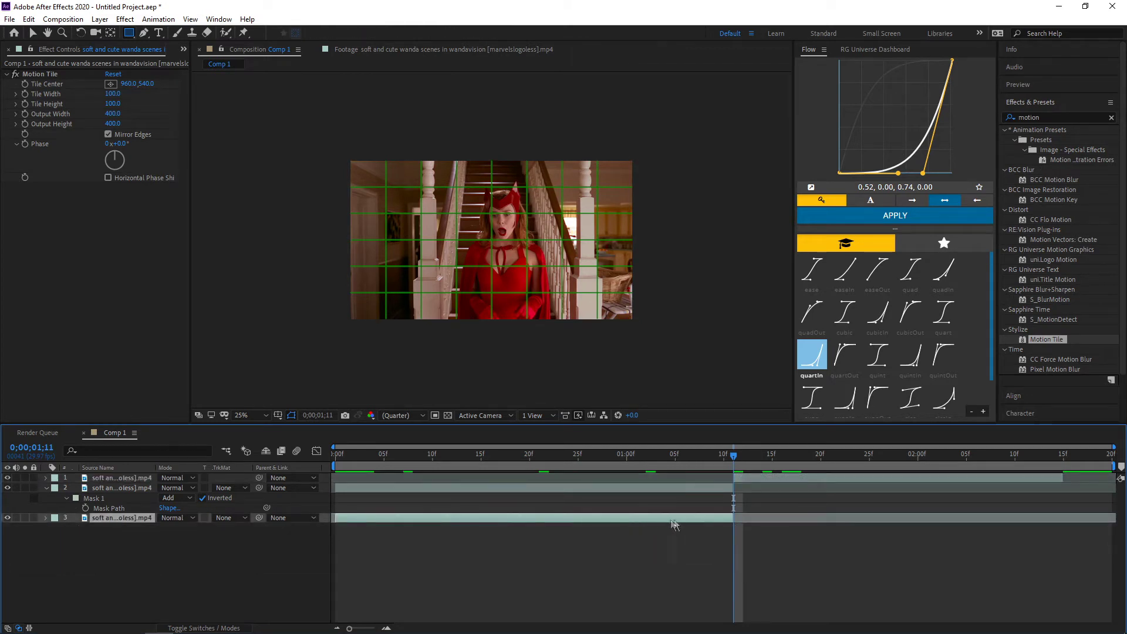
left_click(102, 498)
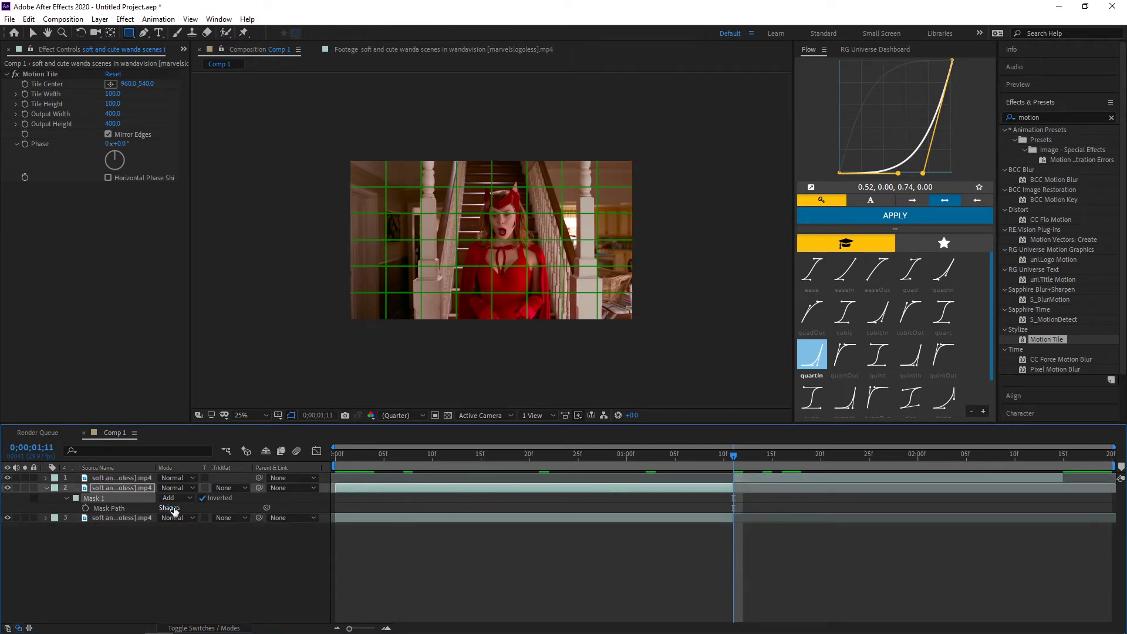
left_click(118, 519)
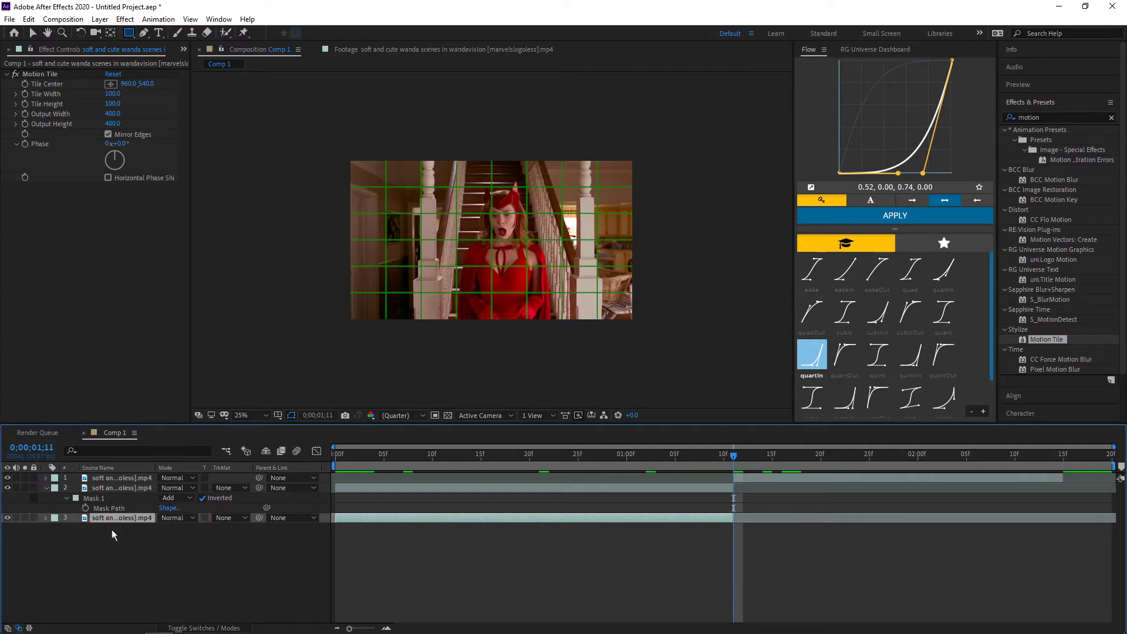
key("ctrl+v")
left_click(757, 485)
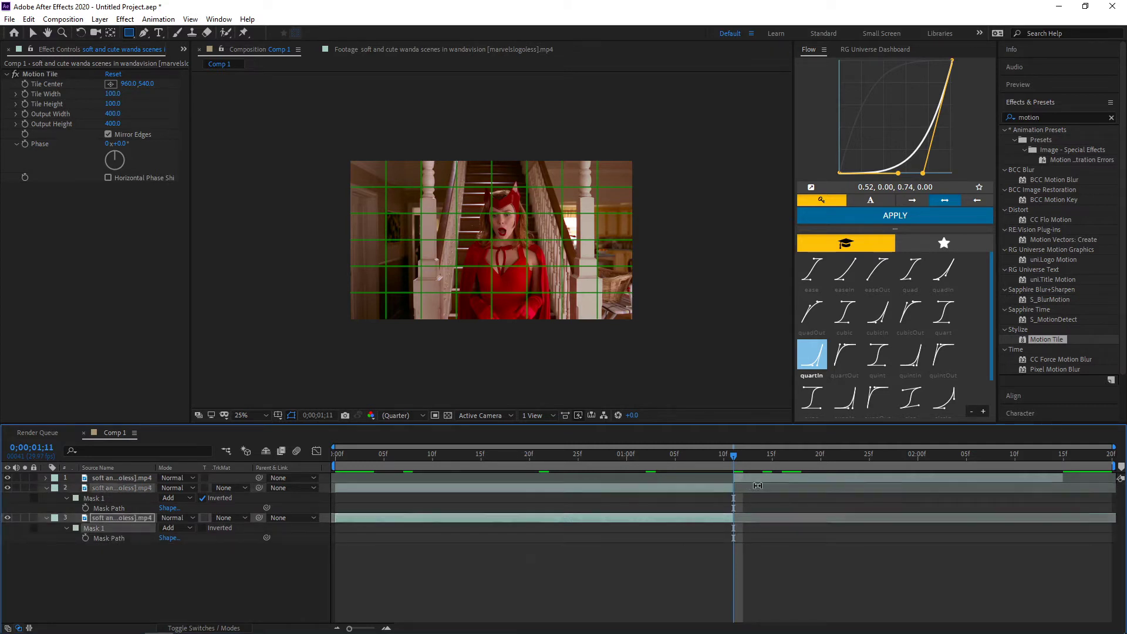
left_click(750, 477)
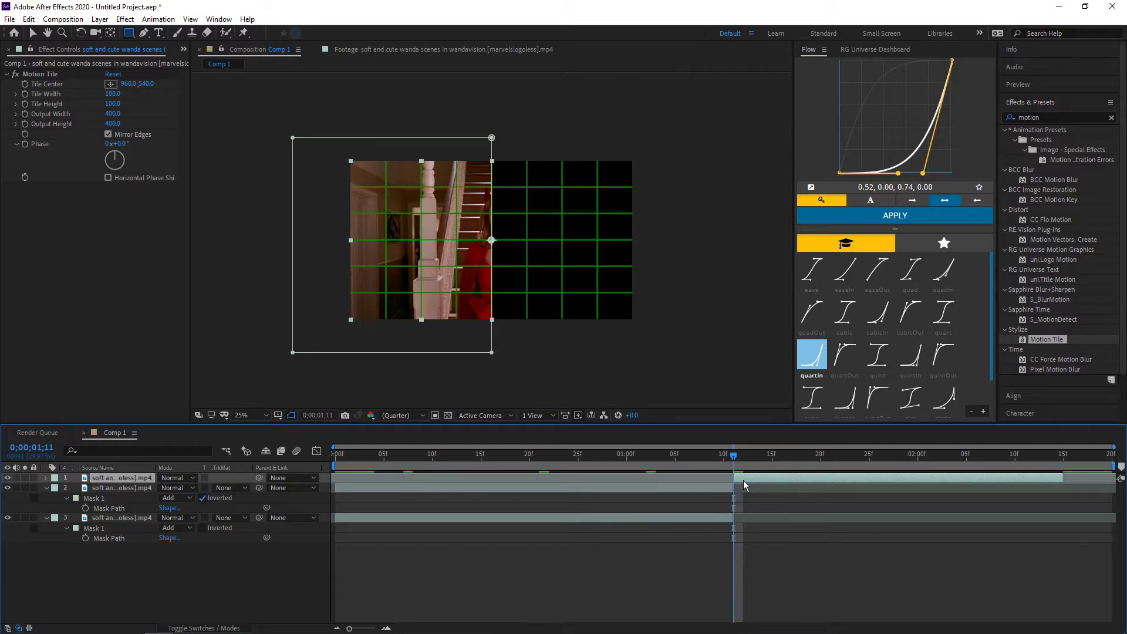
left_click(798, 496)
- Duplicate the masked second clip and invert the duplicate's mask
left_click(810, 477)
key("ctrl+d")
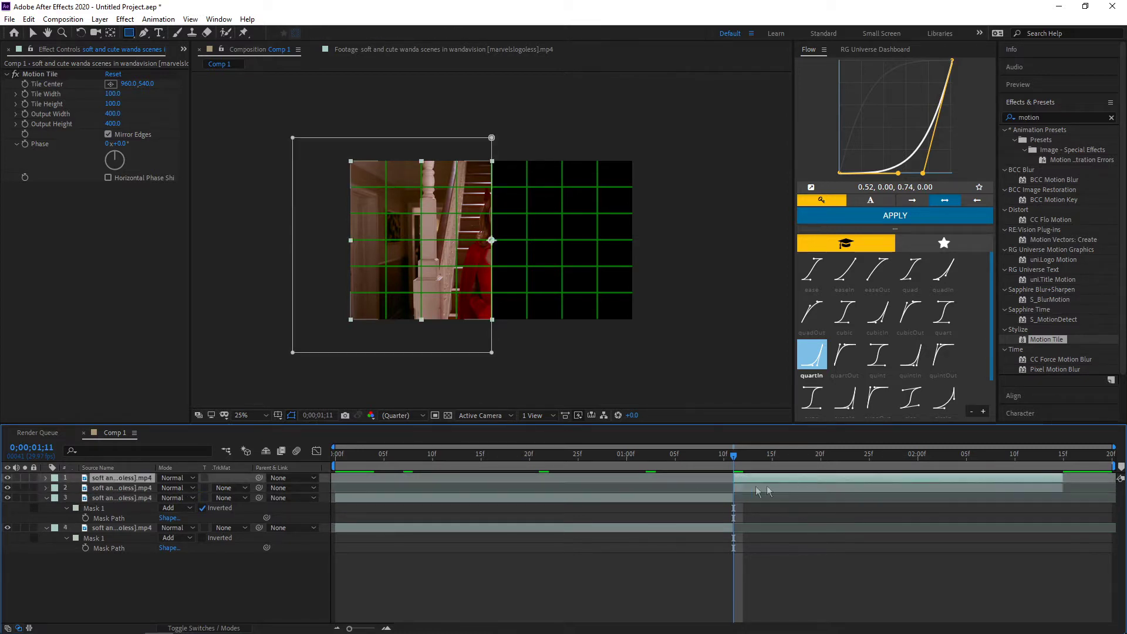
key("m")
left_click(206, 488)
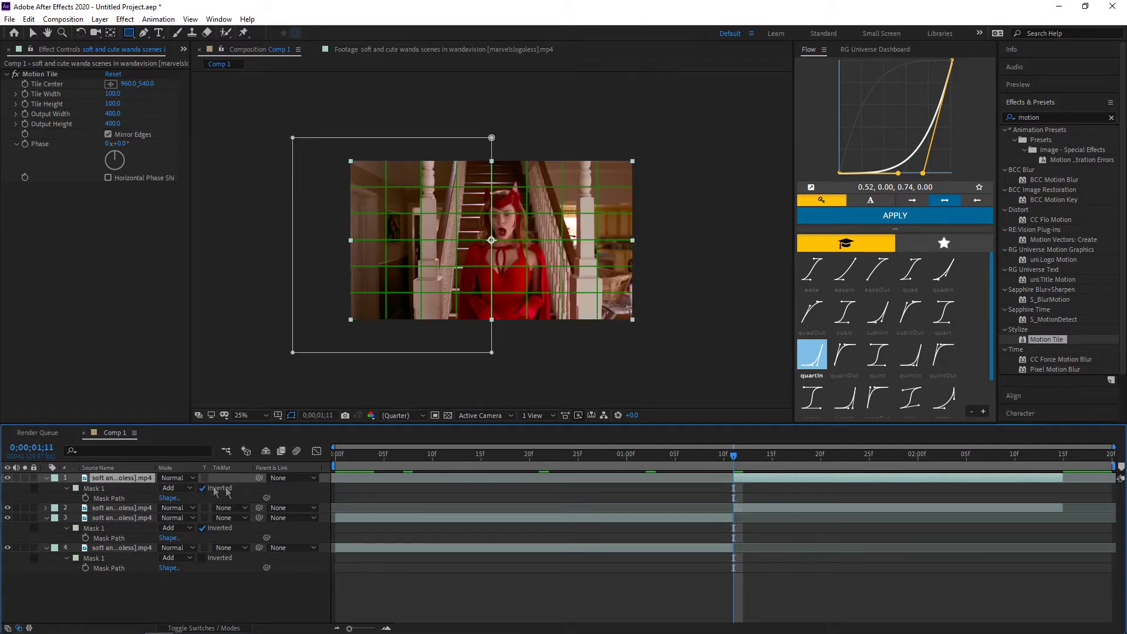
left_click(654, 496)
- Hide the proportional grid and collapse the properties of all layers
left_click(277, 415)
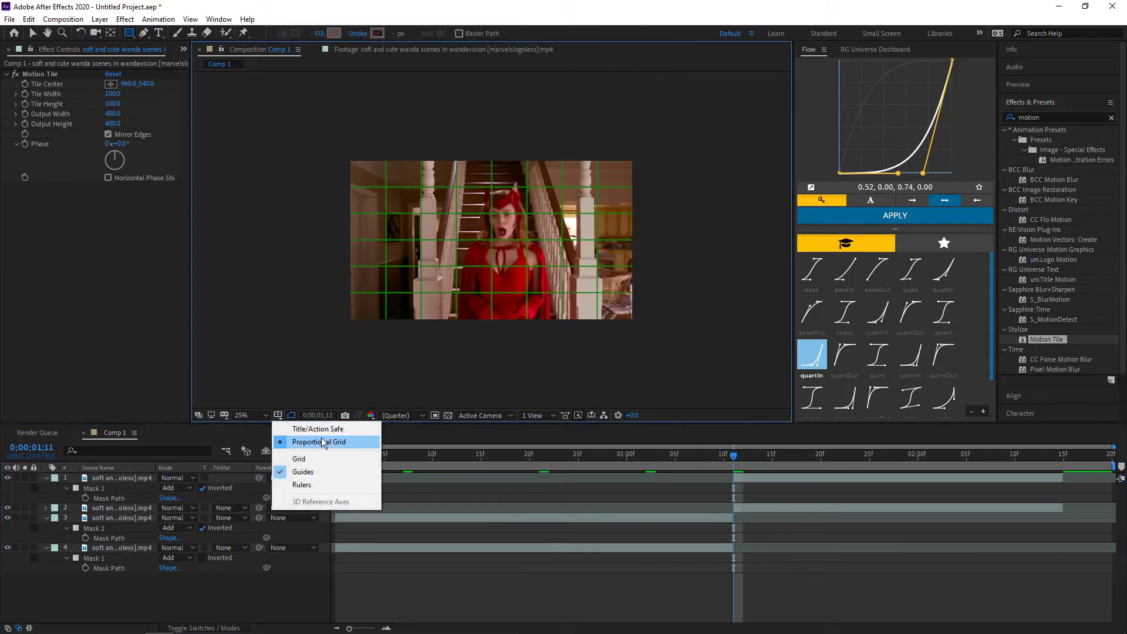
left_click(322, 442)
left_click(559, 507)
left_click(563, 496)
key("ctrl+grave")
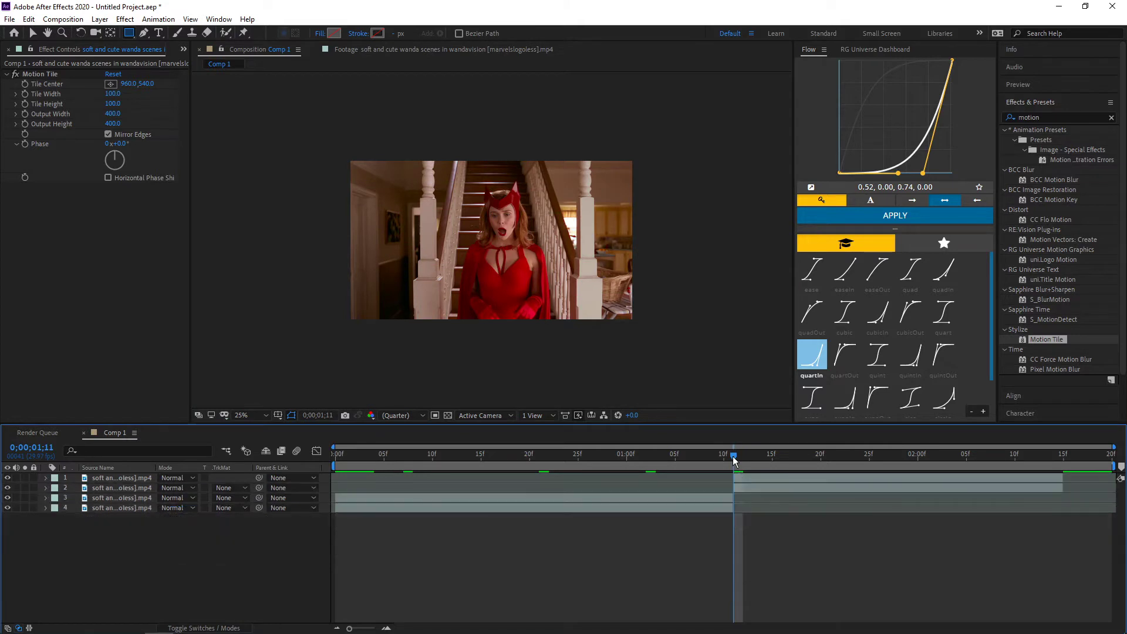
- Toggle the visibility of the four masked layers to check the left and right halves of both clips
left_click(7, 478)
left_click(8, 478)
left_click(8, 488)
left_click(7, 488)
left_click(7, 487)
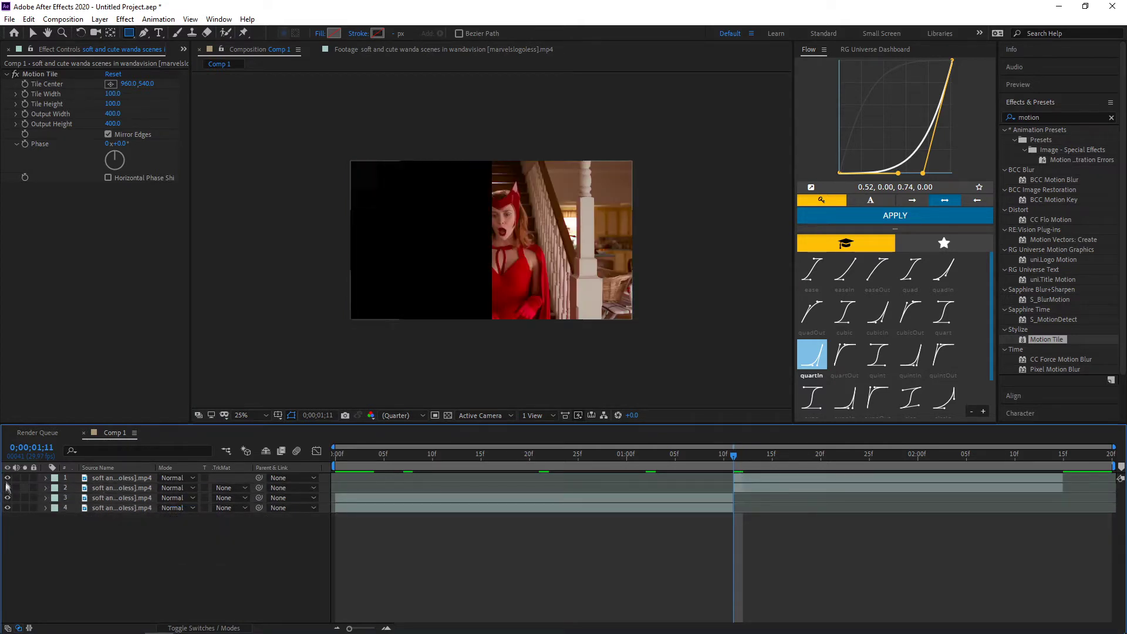
left_click(8, 478)
left_click(7, 477)
left_click(8, 488)
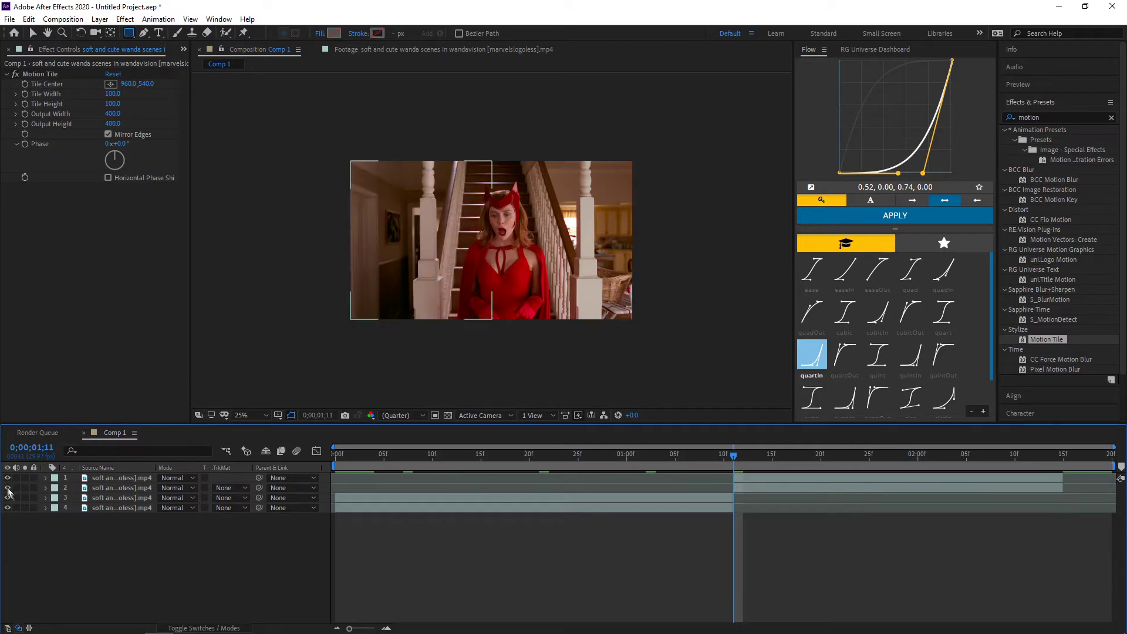
left_click_drag(679, 453, 665, 454)
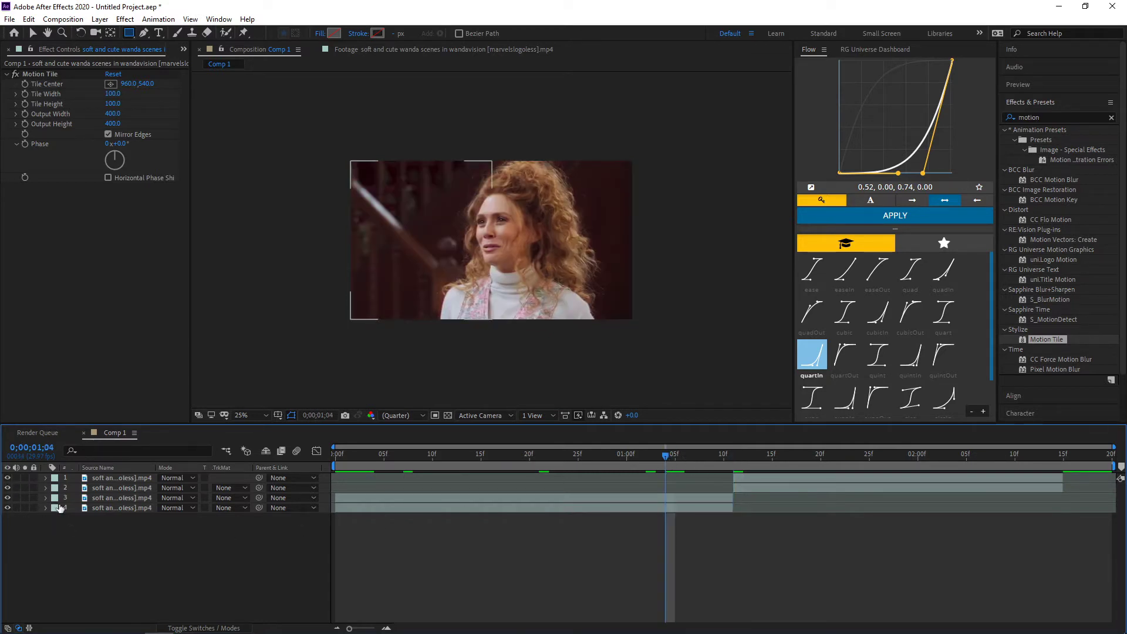
left_click(8, 508)
left_click(8, 498)
left_click(8, 498)
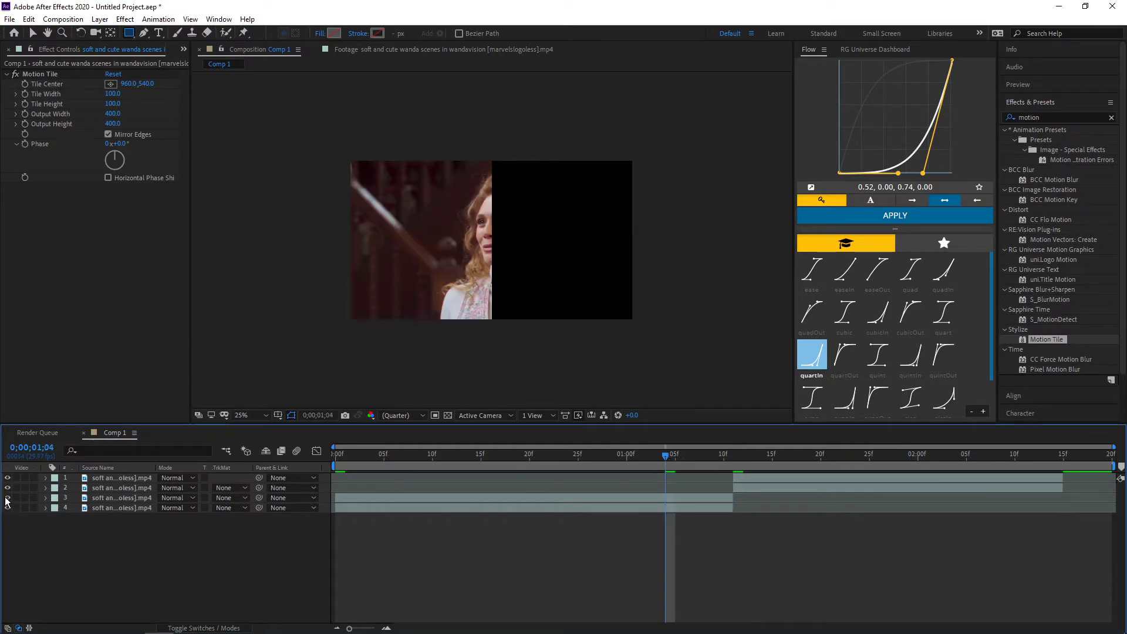
left_click(8, 507)
- Reveal the X and Y Position properties of all four clip layers
left_click_drag(452, 453, 277, 470)
left_click(352, 497)
key("p")
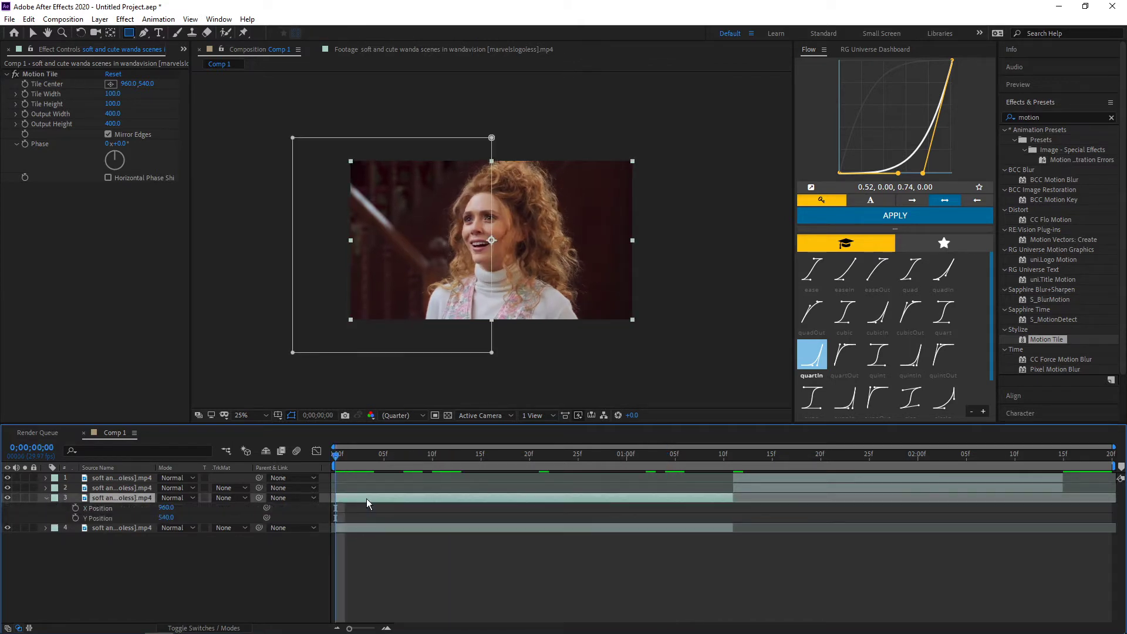
left_click(389, 528)
key("p")
left_click_drag(338, 455, 1058, 473)
left_click(1060, 477)
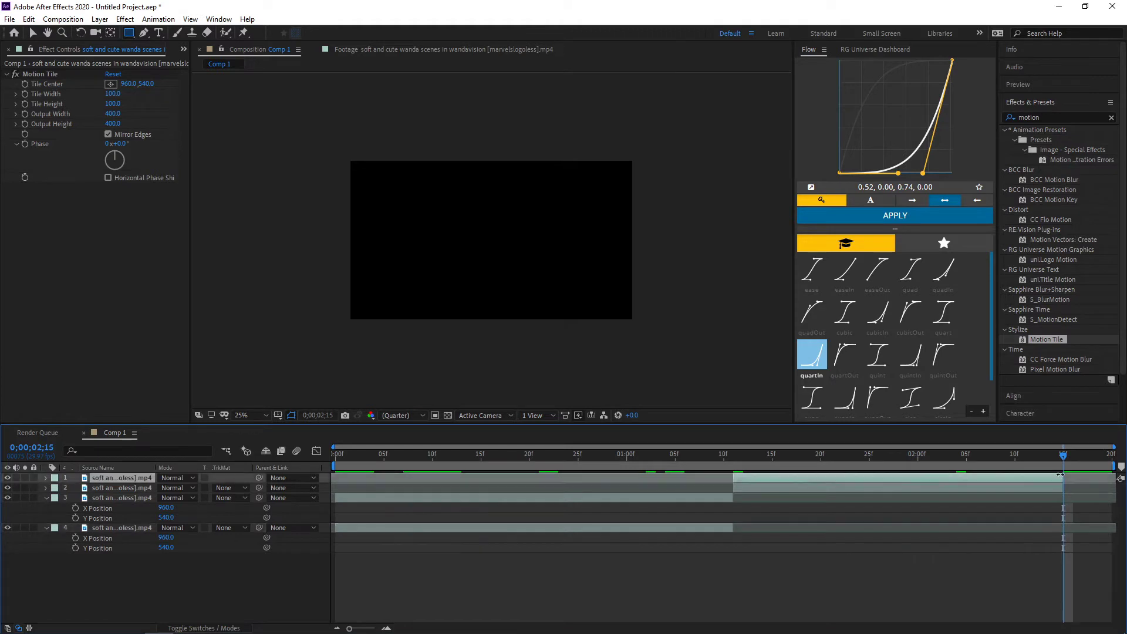
key("p")
left_click(1055, 506)
key("p")
- Start Y Position keyframes at the first frame on both halves of the first clip (layers 3 and 4)
key("Home")
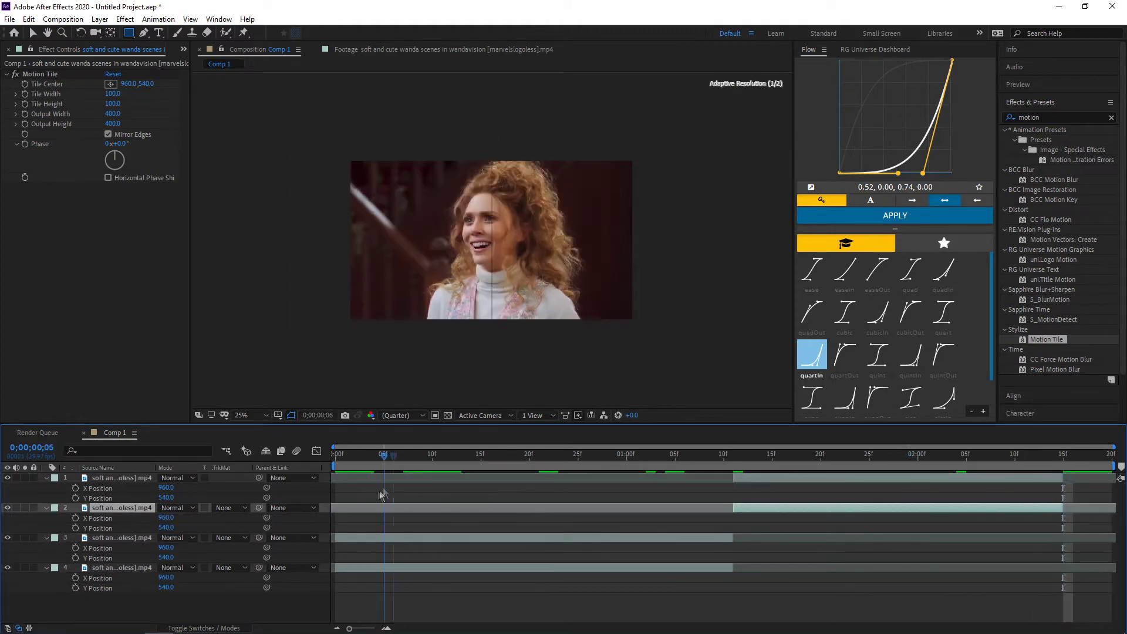
left_click(375, 538)
left_click(75, 557)
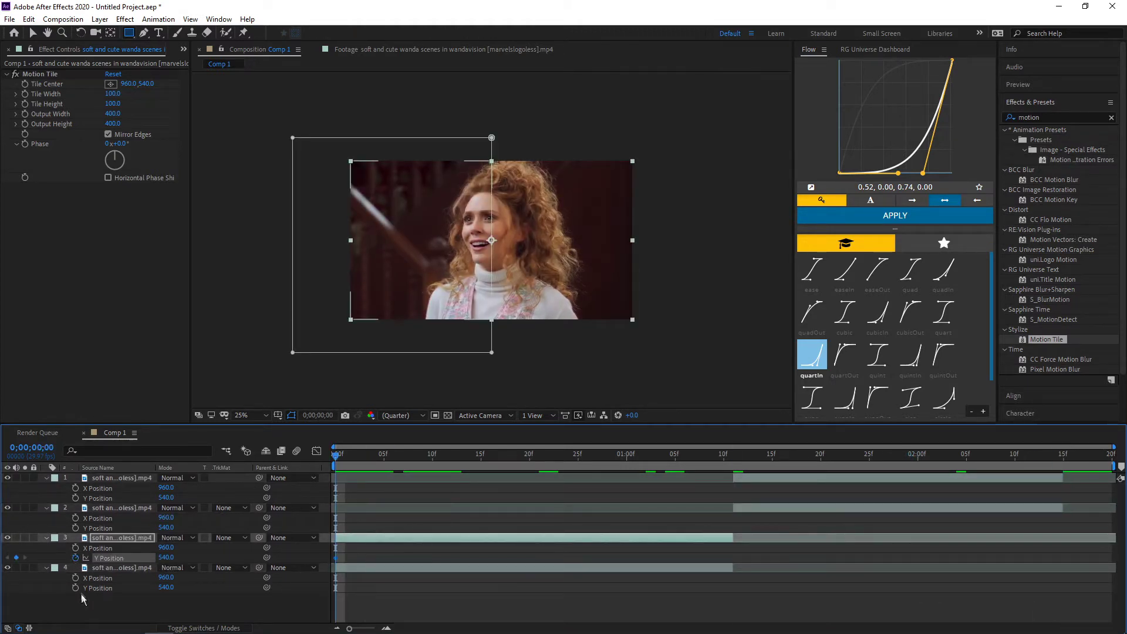
left_click(75, 588)
- Start Y Position keyframes at 0;00;02;08 on both halves of the second clip (layers 1 and 2)
left_click_drag(335, 457, 995, 519)
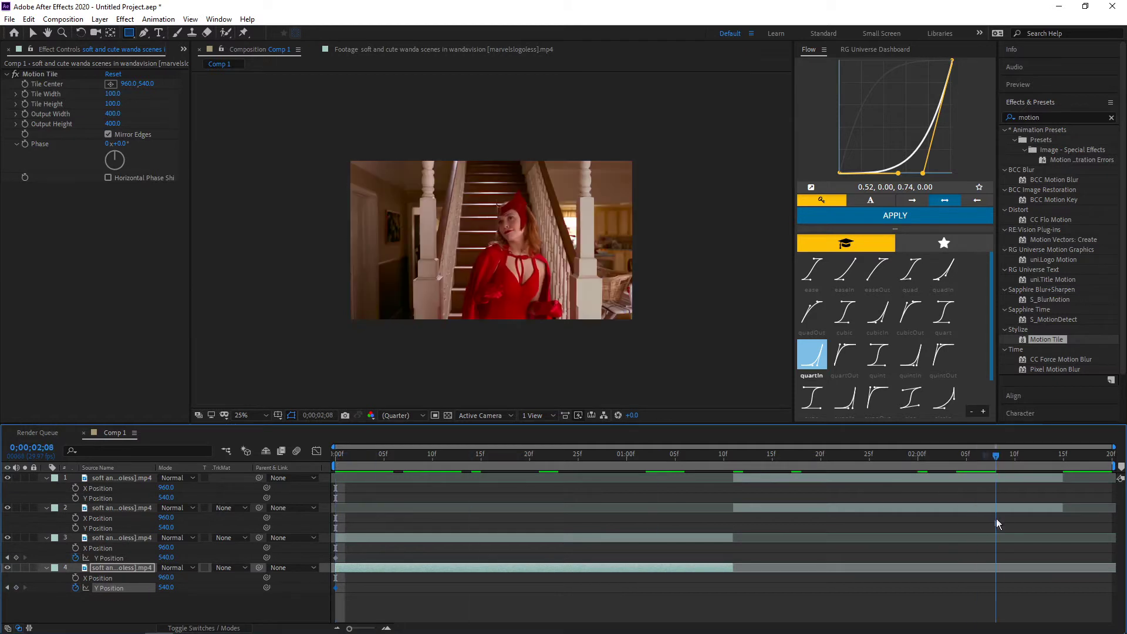
left_click(1026, 478)
left_click(75, 497)
left_click(75, 527)
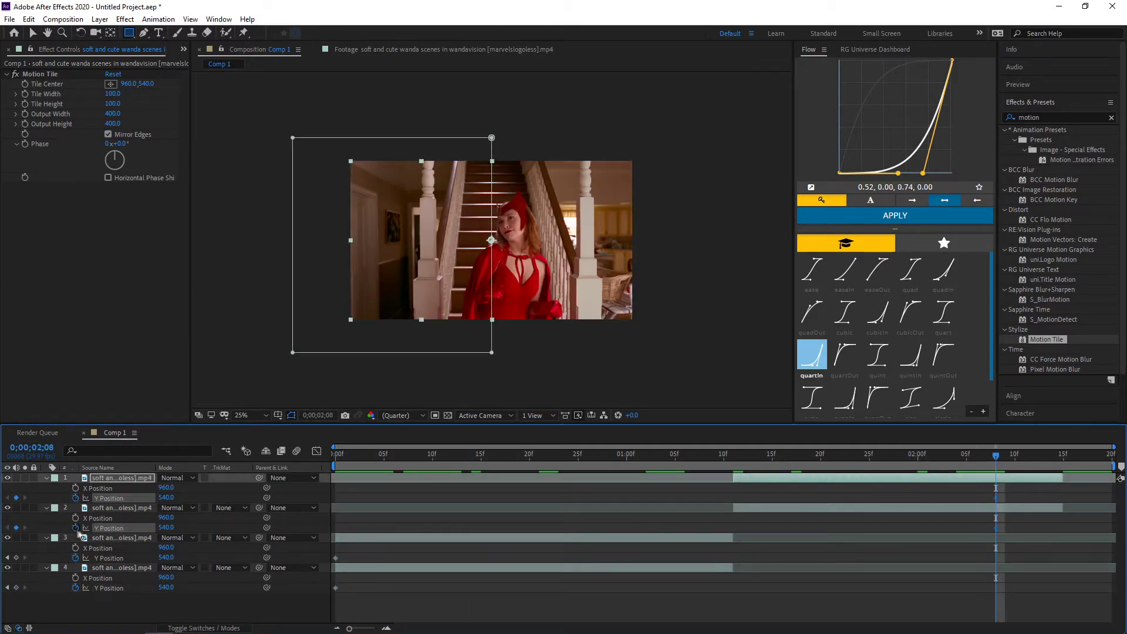
left_click(823, 516)
- At the cut between the clips, 0;00;01;11, set layer 4's Y Position to 1165
mouse_move(996, 455)
left_mouse_down()
mouse_move(698, 455)
mouse_move(734, 455)
left_mouse_up()
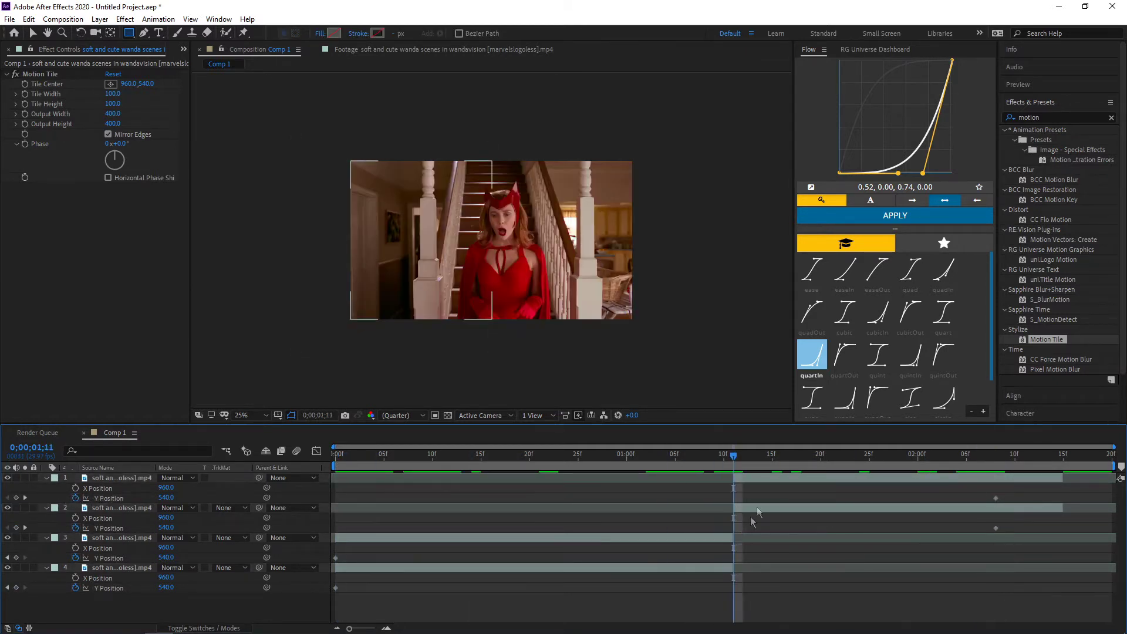
left_click(752, 478)
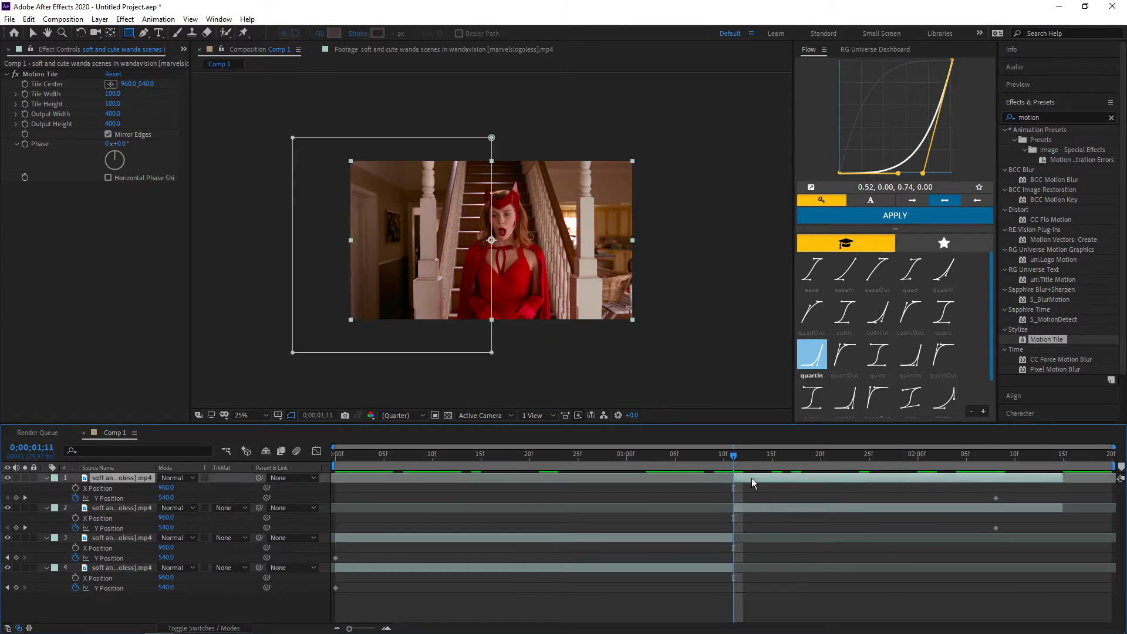
left_click(737, 567)
key("alt+]")
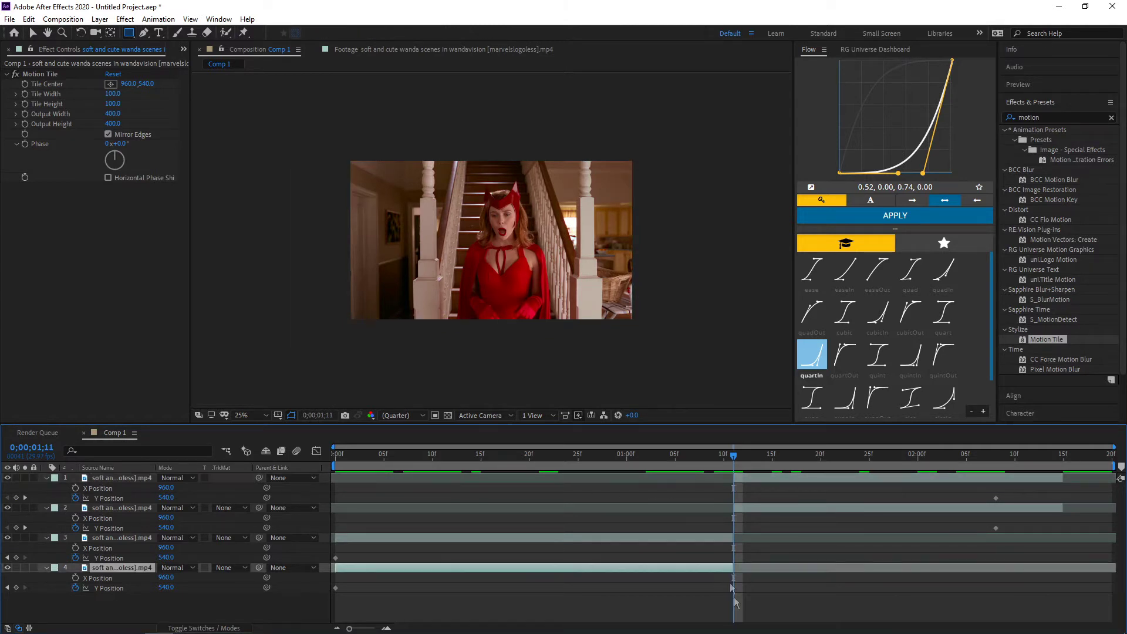
left_click(165, 587)
type("1165")
key("Return")
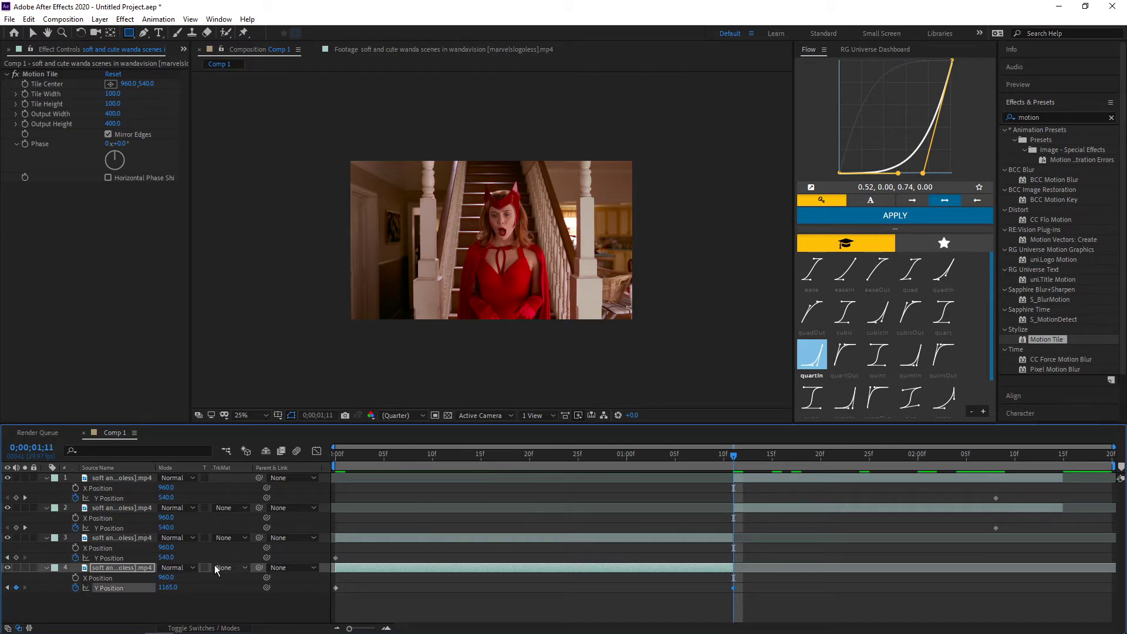
- Set layer 3's Y Position to -165 at the cut between the clips
left_click(231, 554)
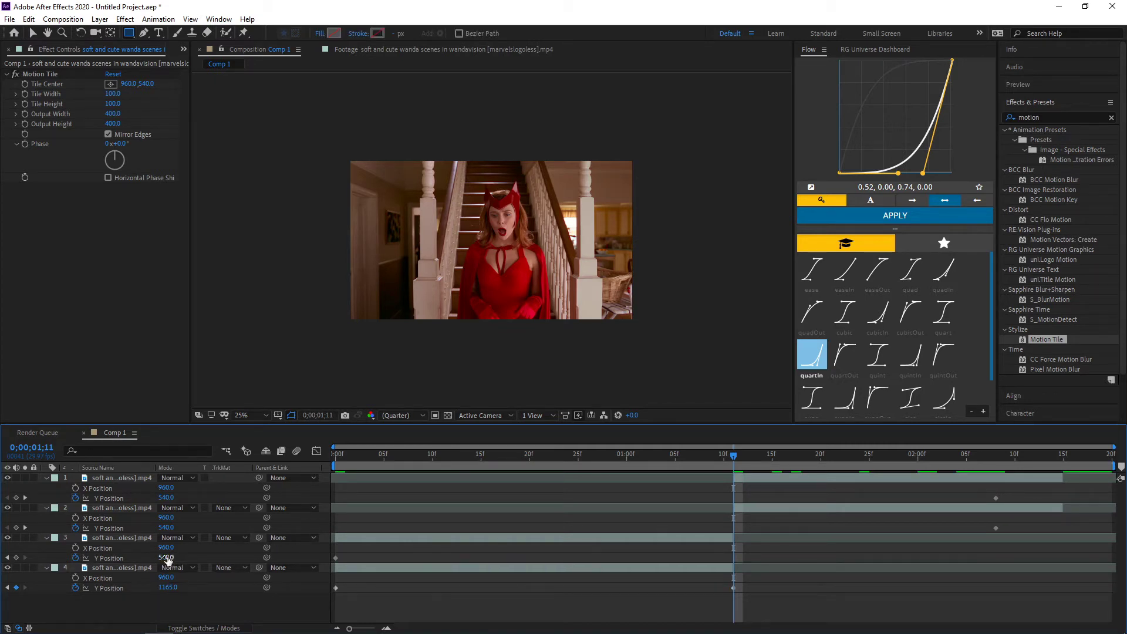
left_click(168, 557)
type("-165")
key("Return")
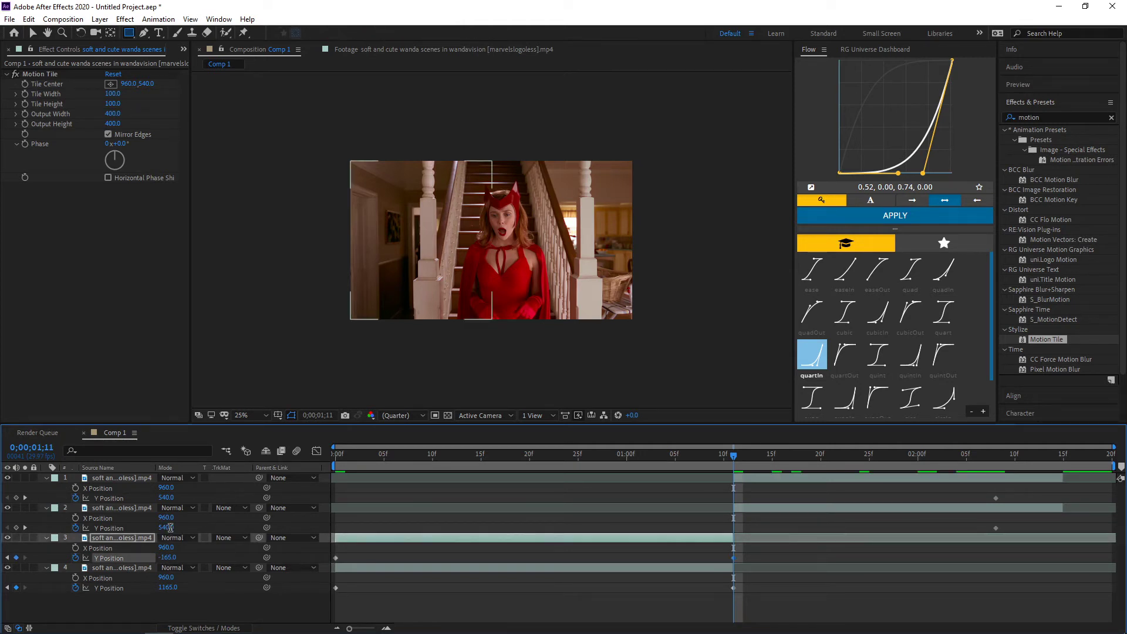
- At the same cut frame, set the Y Position of layer 2 to -165 and of layer 1 to 1165
left_click(166, 527)
type("-165")
key("Return")
left_click(165, 498)
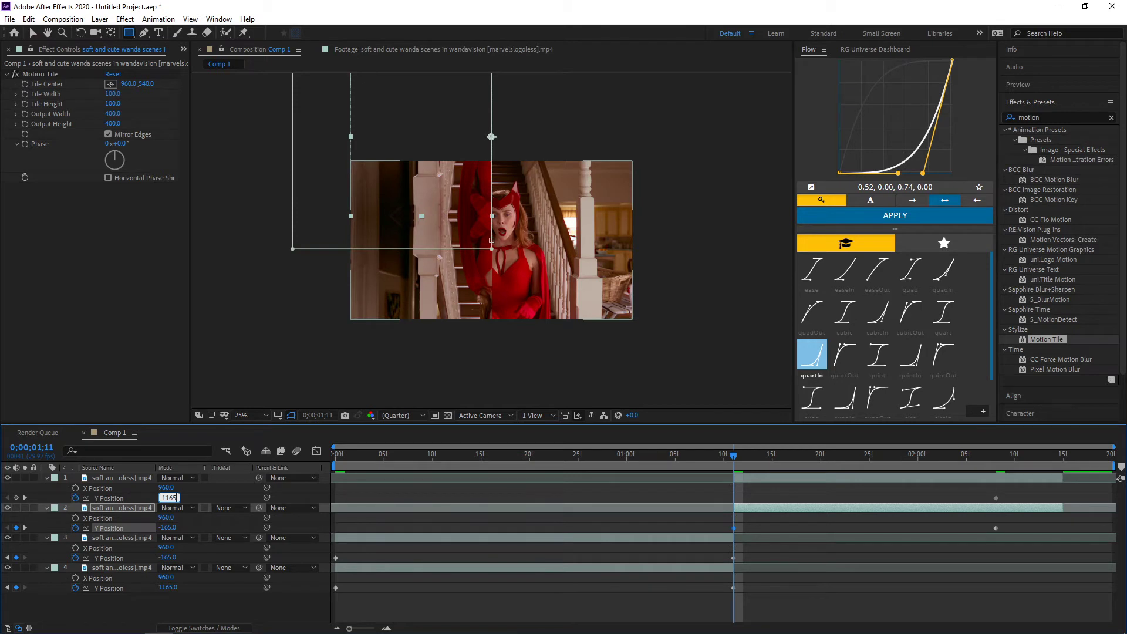
key("Return")
- Preview the split animation from the start of the composition
left_click_drag(733, 455, 333, 549)
left_click(456, 583)
key("space")
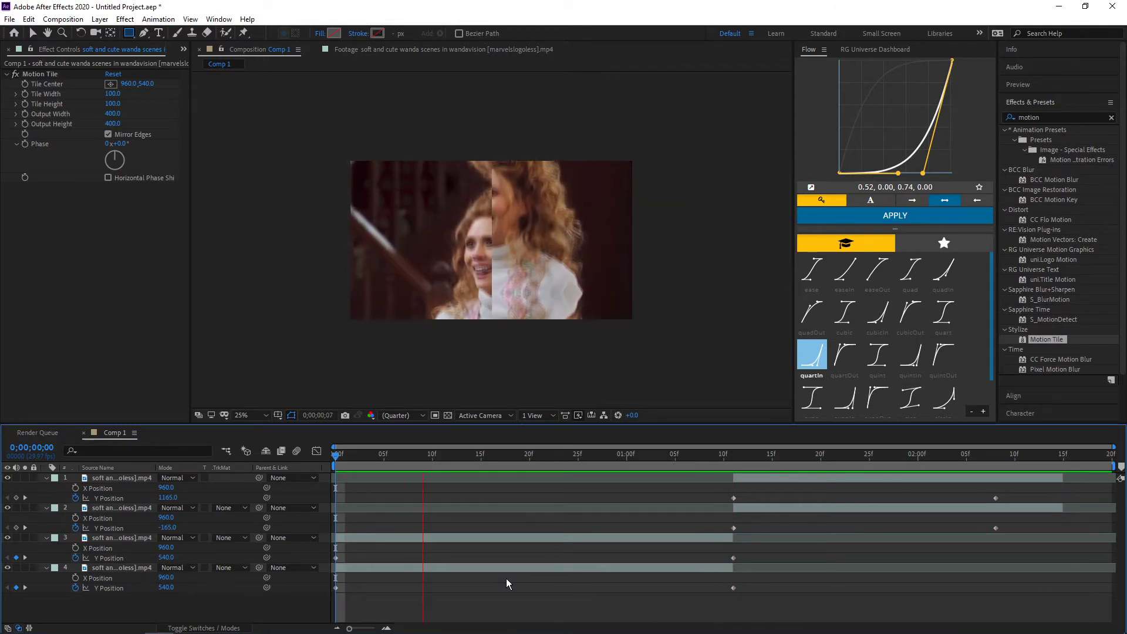
key("space")
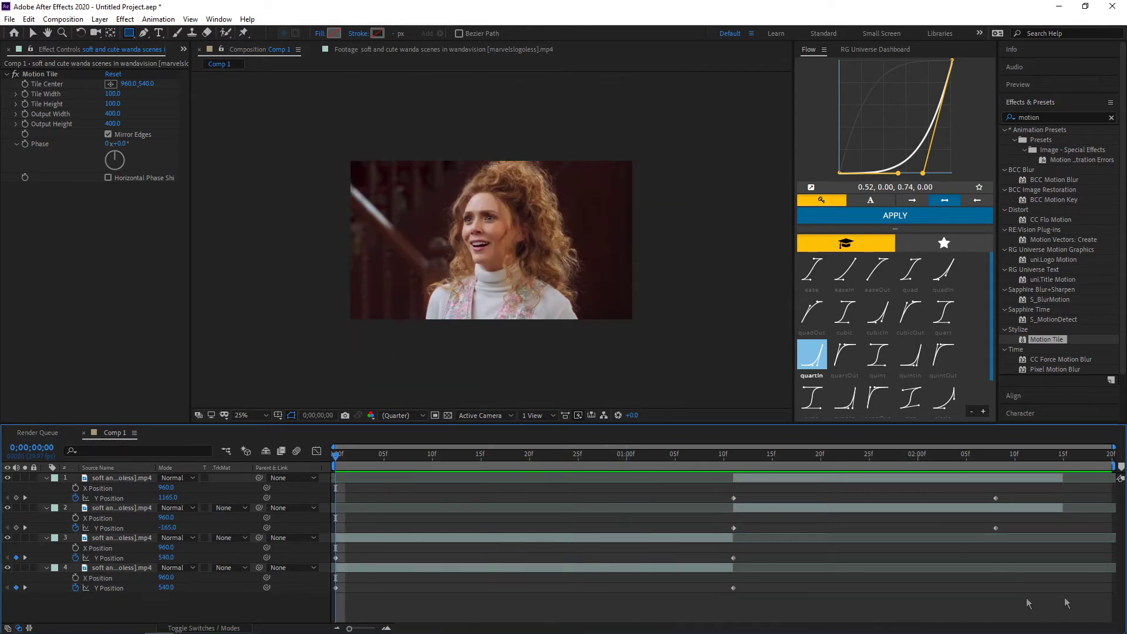
- Apply Easy Ease to all Y Position keyframes on the four layers
left_click_drag(1098, 608, 332, 482)
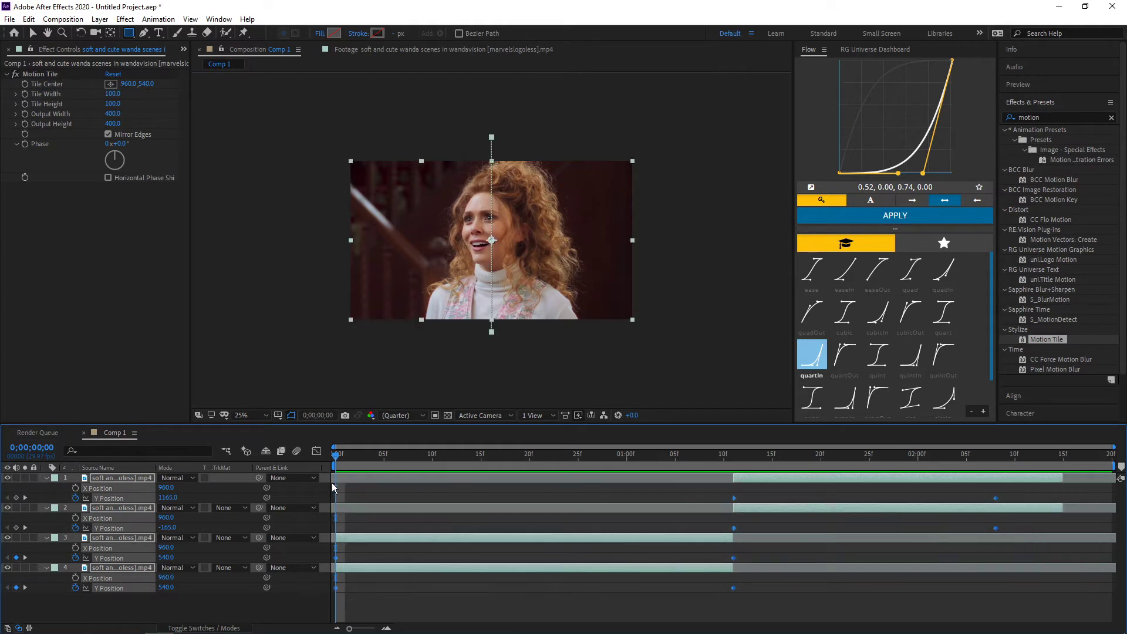
key("F9")
left_click(470, 496)
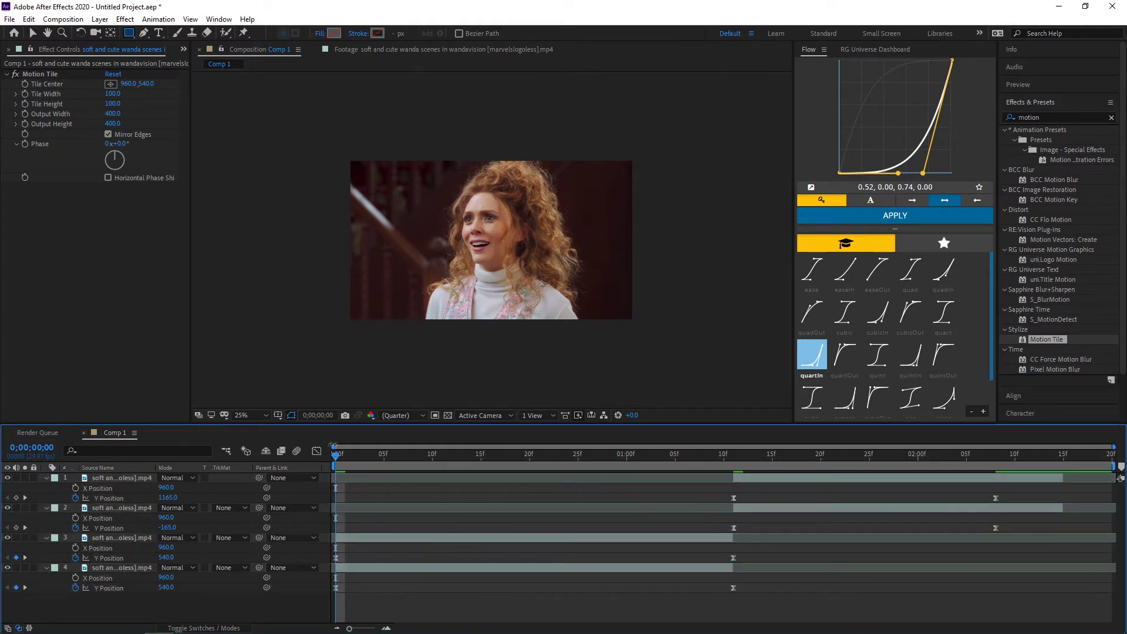
mouse_move(336, 453)
left_mouse_down()
mouse_move(448, 455)
mouse_move(346, 456)
left_mouse_up()
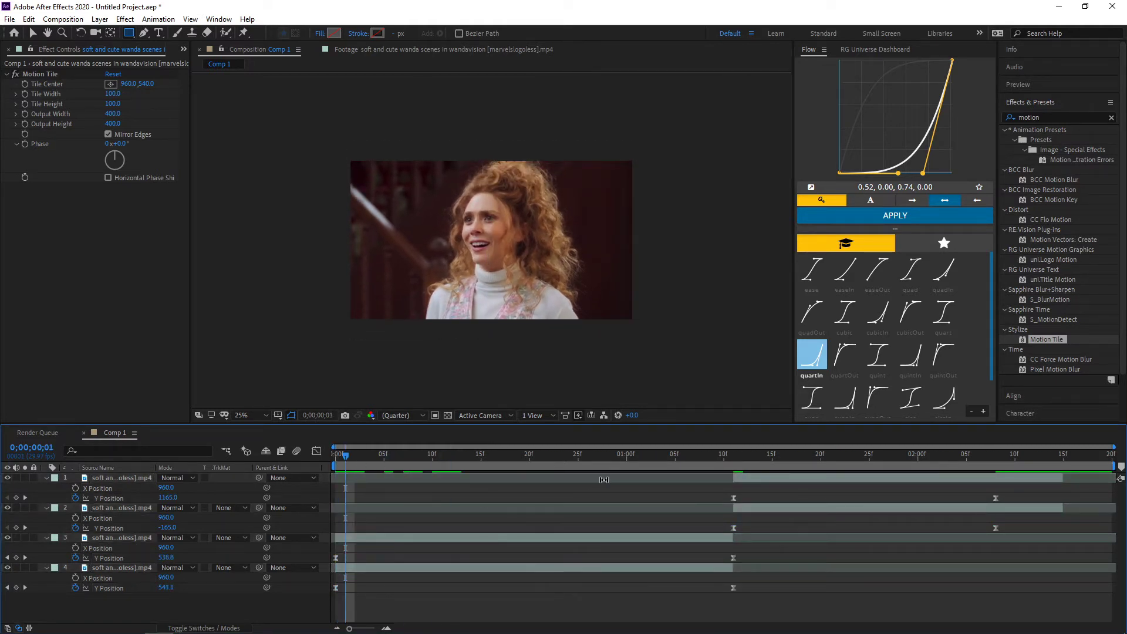
right_click(730, 495)
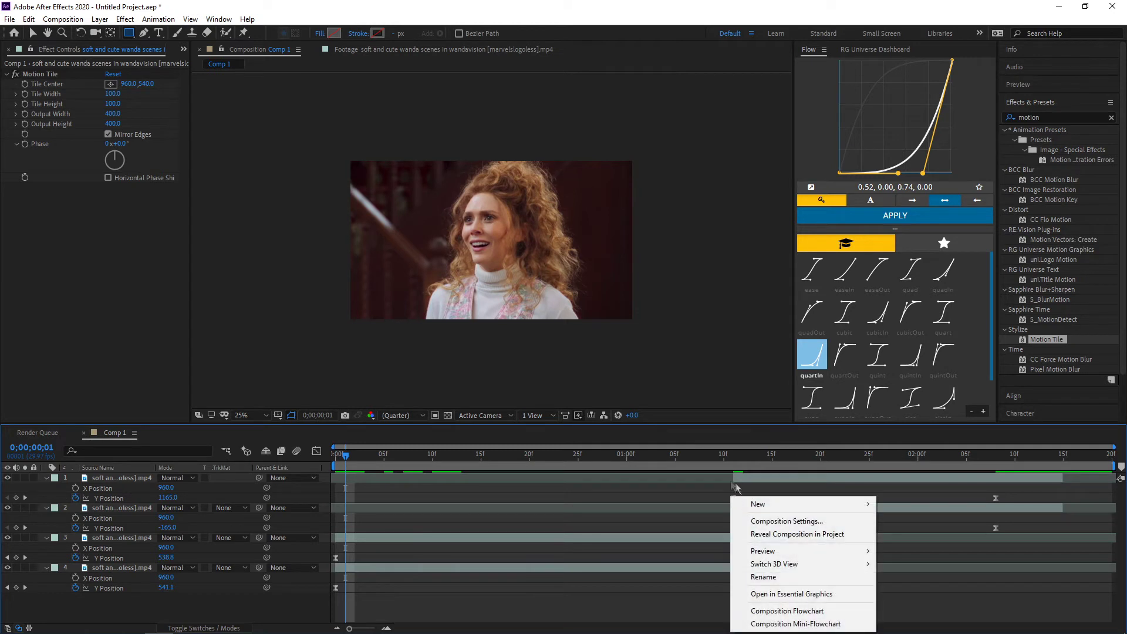
key("Escape")
right_click(734, 497)
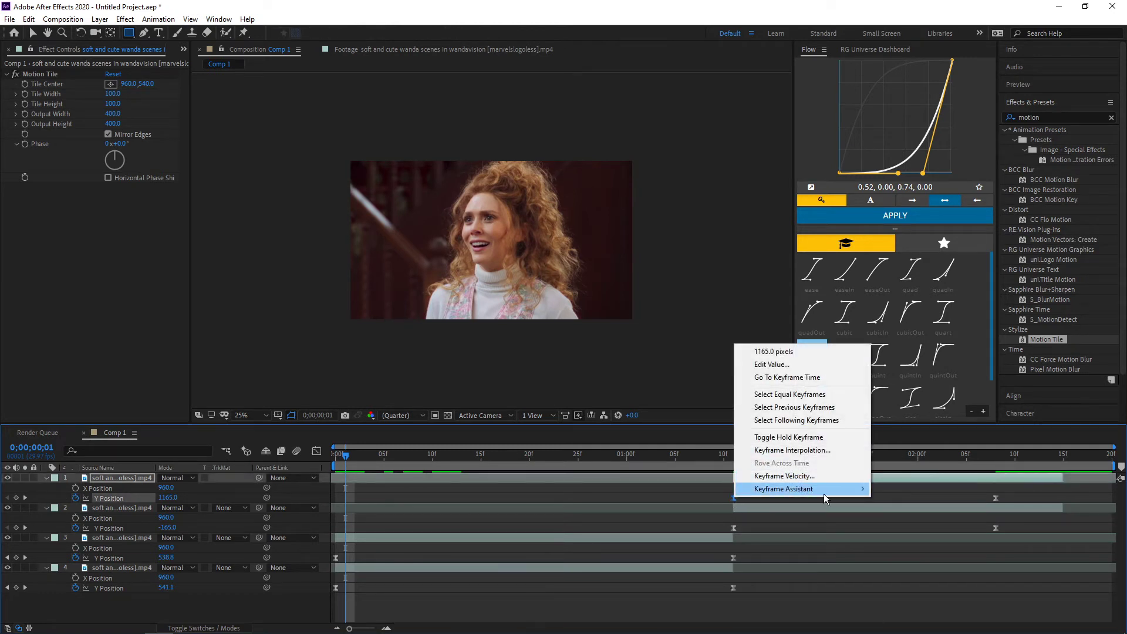
mouse_move(823, 491)
left_click(533, 576)
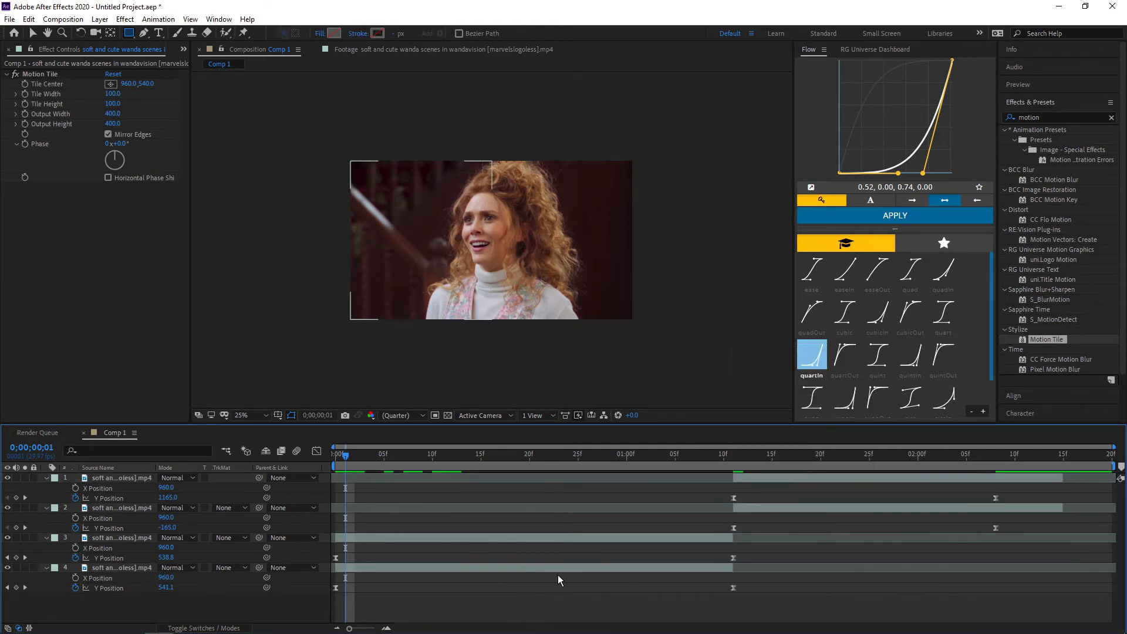
- Apply the quartIn Flow curve to the Y Position keyframes of the first clip's two halves, layers 4 and 3
left_click(552, 568)
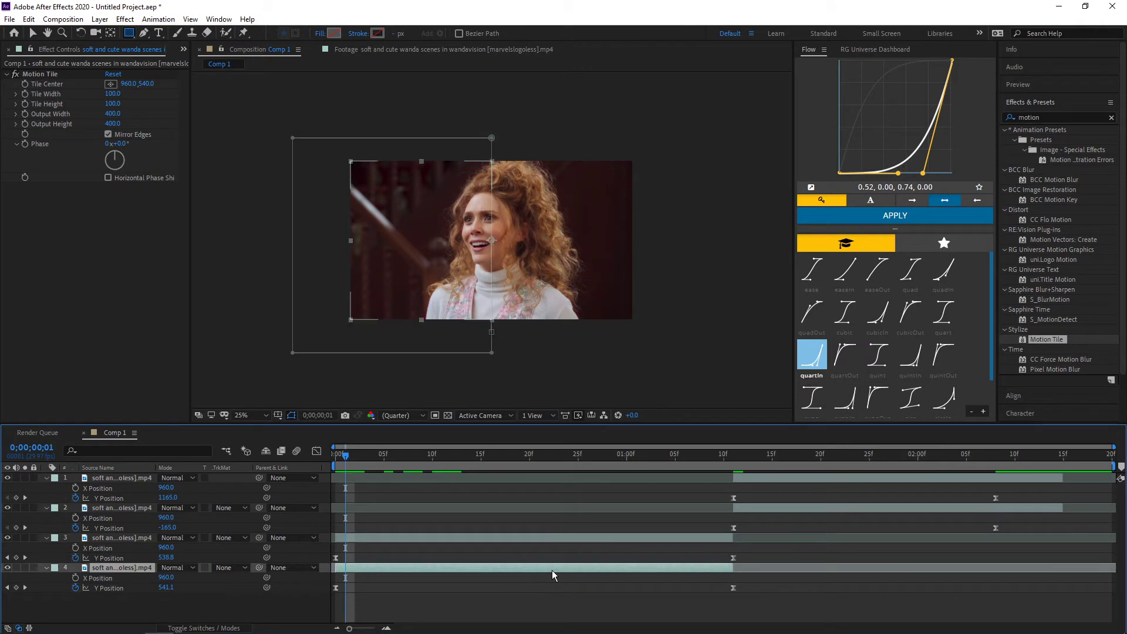
left_click(870, 227)
left_click(593, 539)
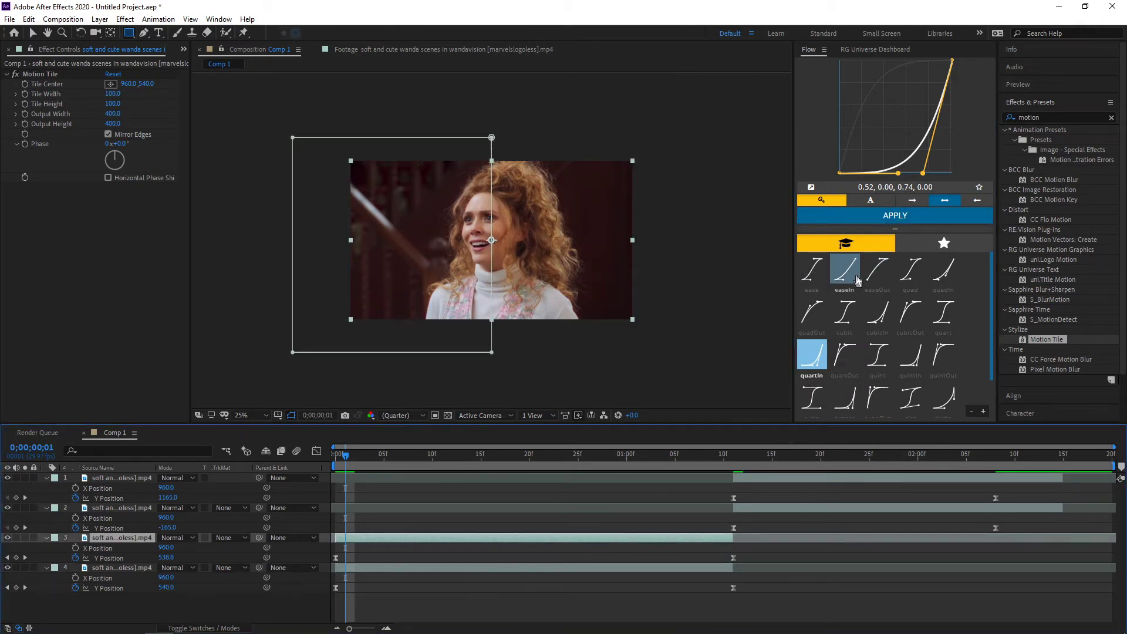
left_click(873, 220)
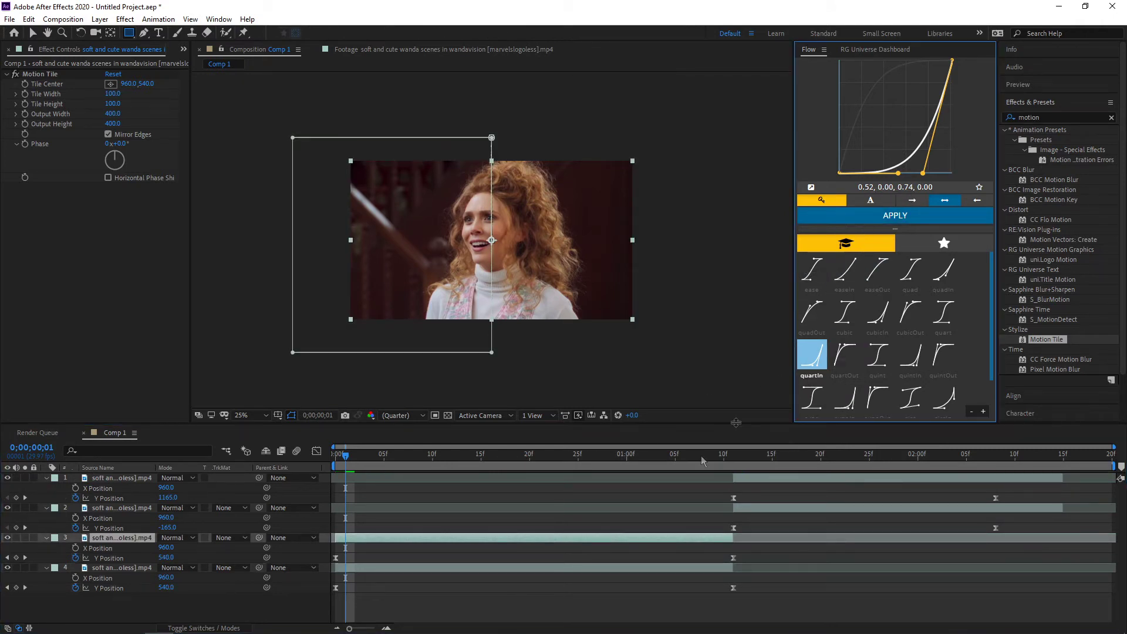
- Examine the Y Position curves of layers 3 and 4 in the Graph Editor, individually and together, and preview the motion
left_click(316, 451)
left_click(316, 451)
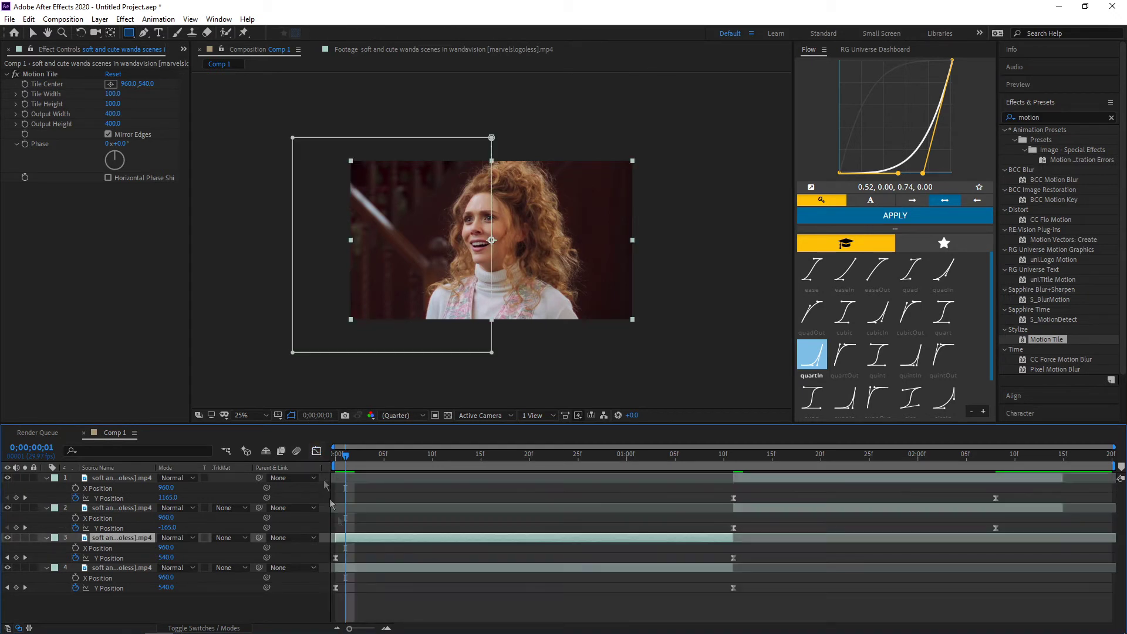
left_click(334, 558)
left_click(317, 451)
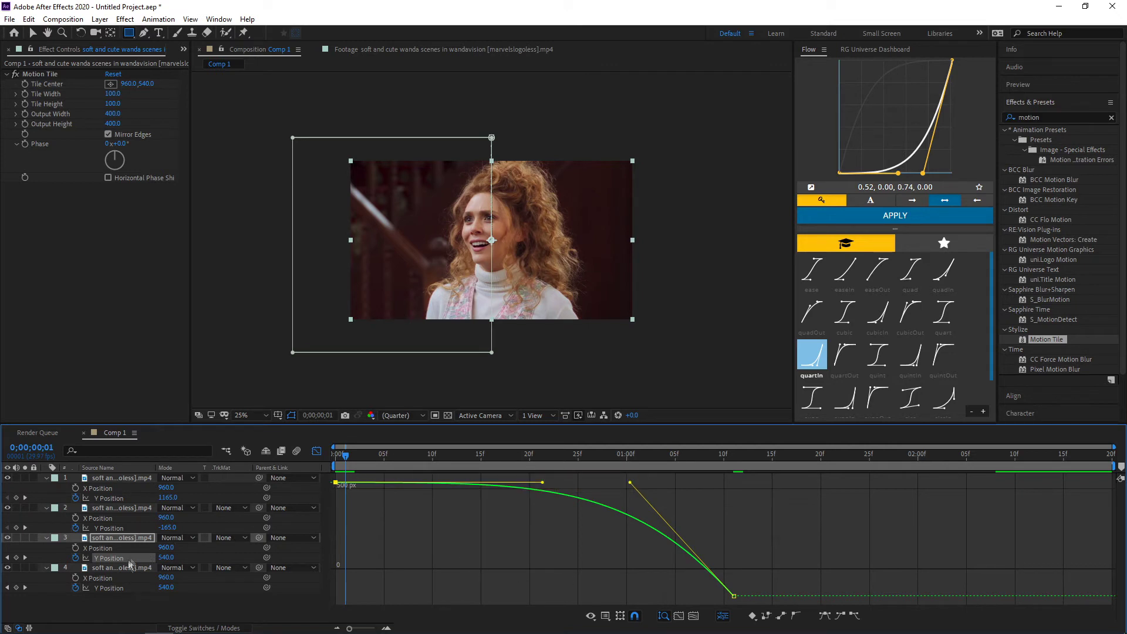
left_click(114, 589)
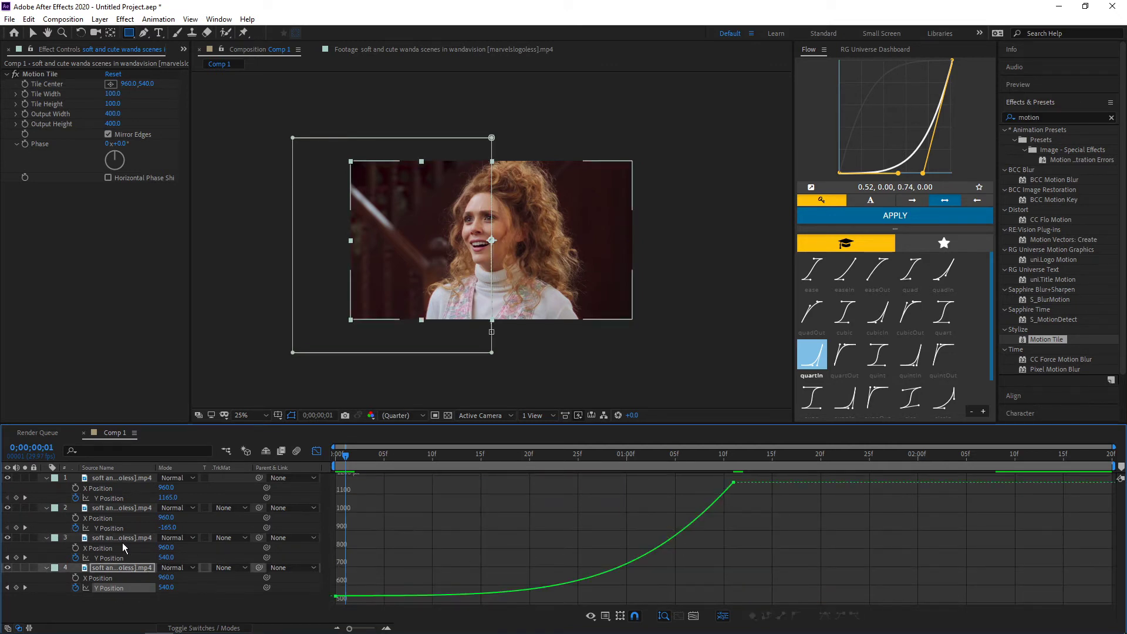
left_click(122, 543, "ctrl")
left_click(130, 557)
left_click(117, 589, "ctrl")
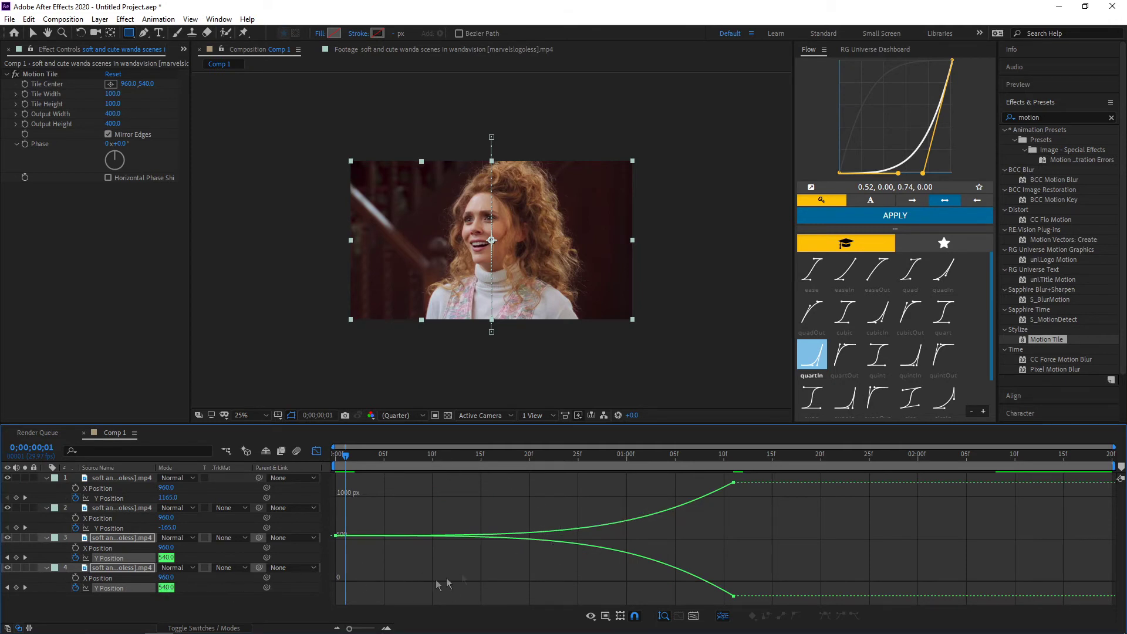
left_click(435, 535)
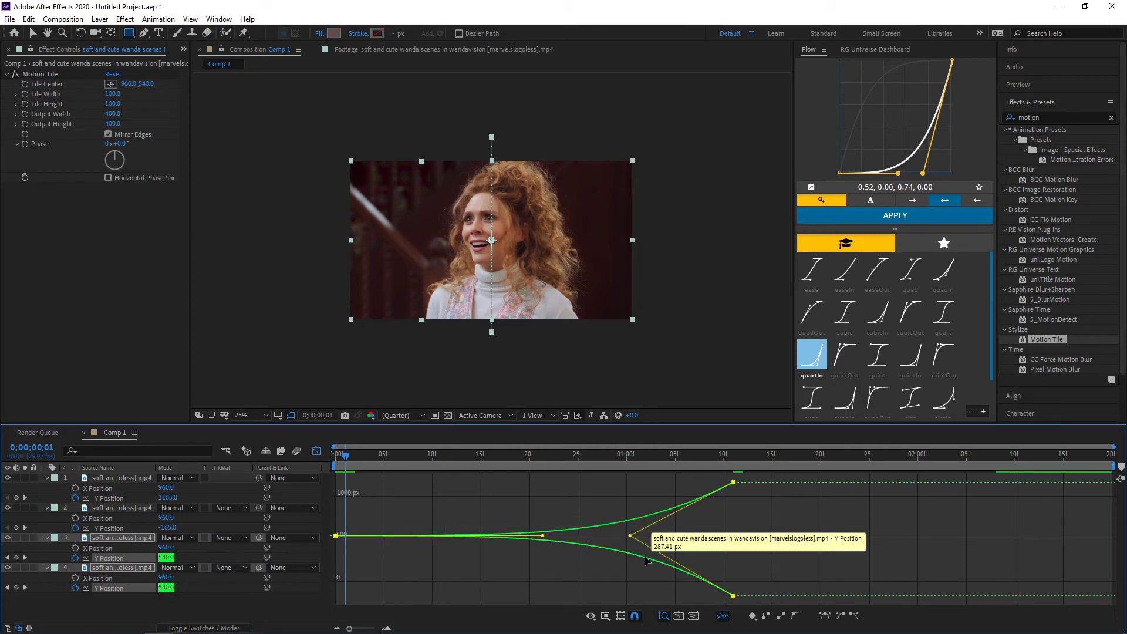
left_click(790, 550)
key("space")
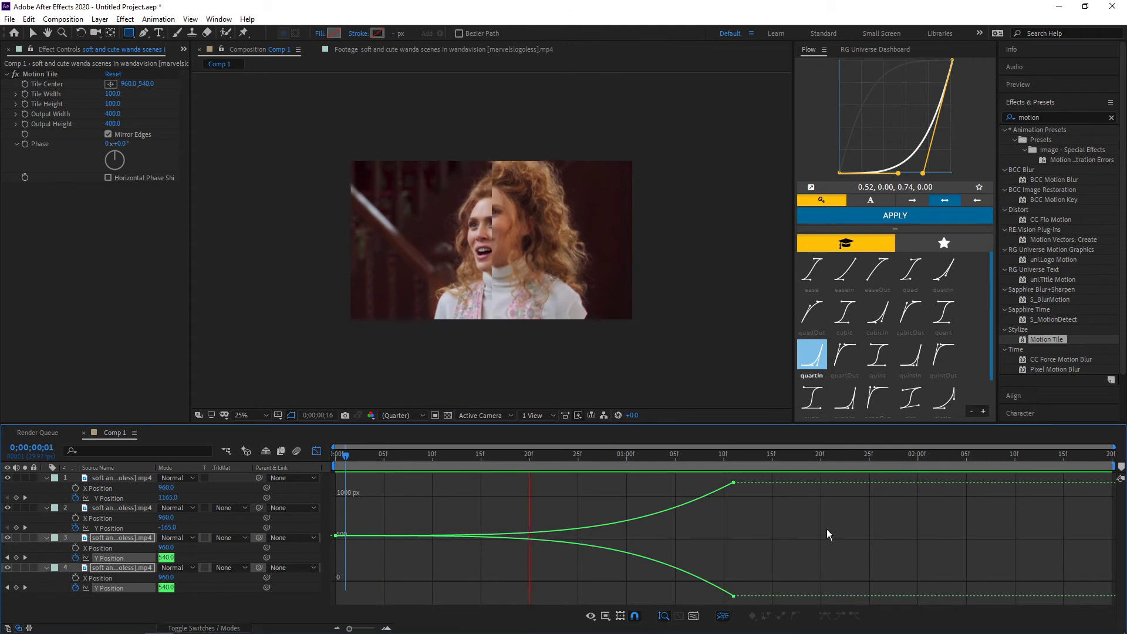
- Leave the Graph Editor and apply the quartOut Flow curve to the Y Position keyframes of layers 2 and 1
left_click(316, 450)
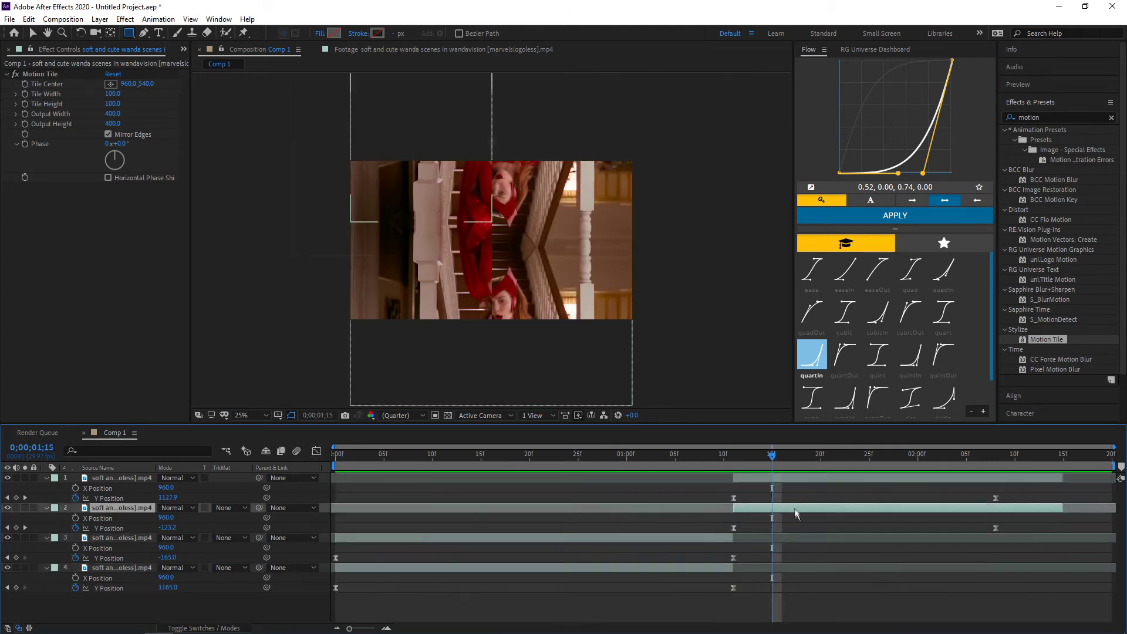
left_click(844, 354)
left_click(894, 215)
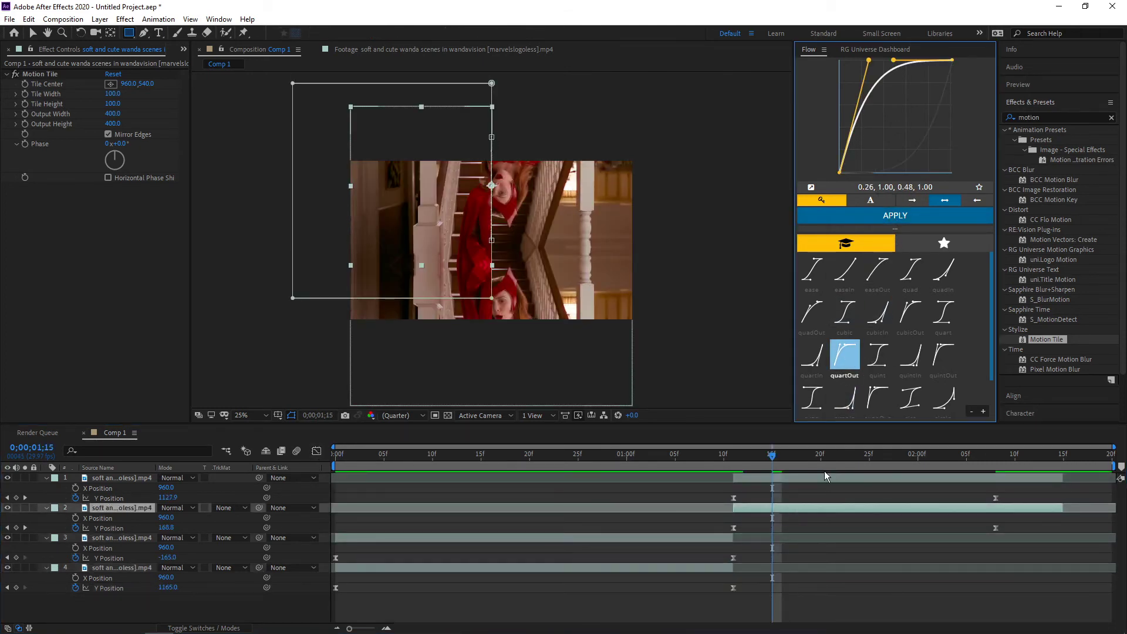
left_click(824, 476)
left_click(895, 216)
- Examine the Y Position curves of layers 1 and 2 in the Graph Editor, together with those of layers 3 and 4
left_click(701, 506)
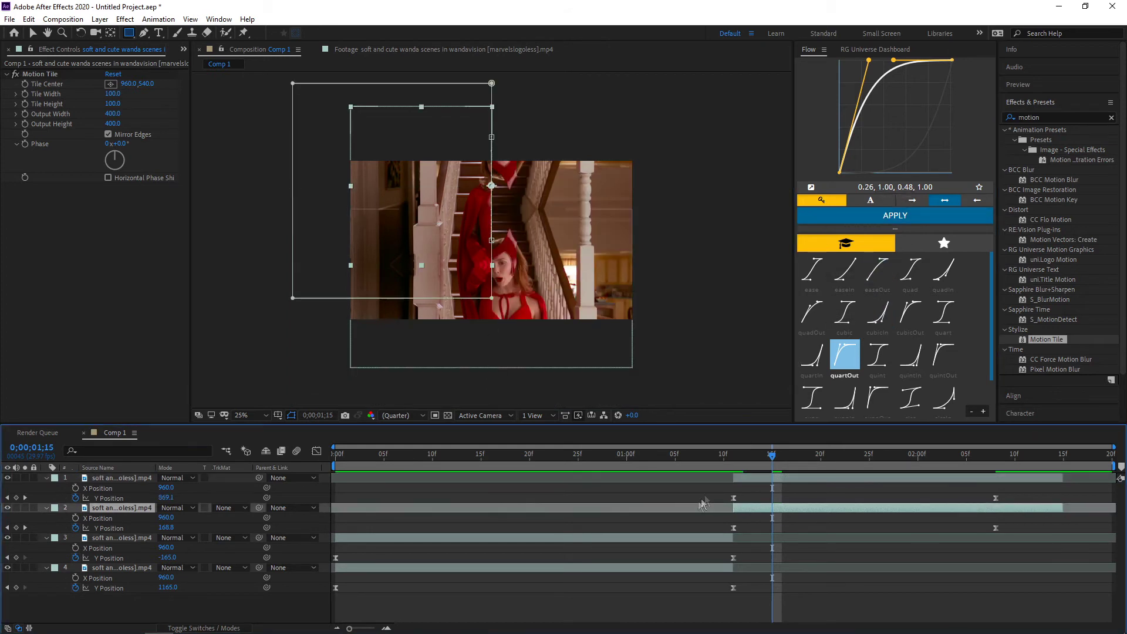
left_click(733, 498)
left_click(316, 451)
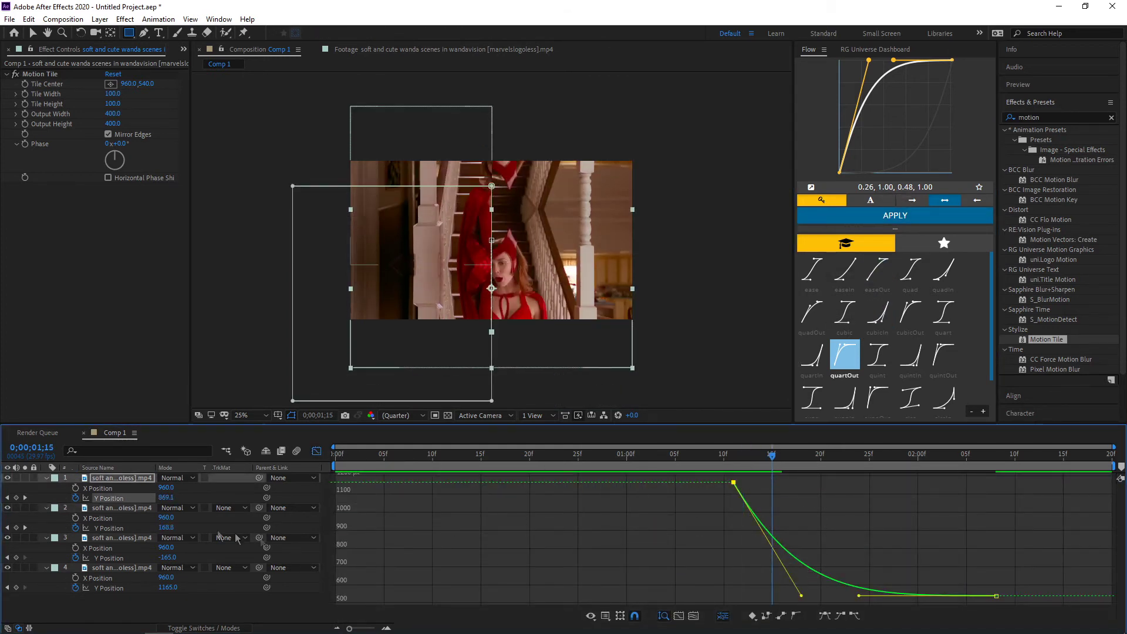
left_click(121, 529)
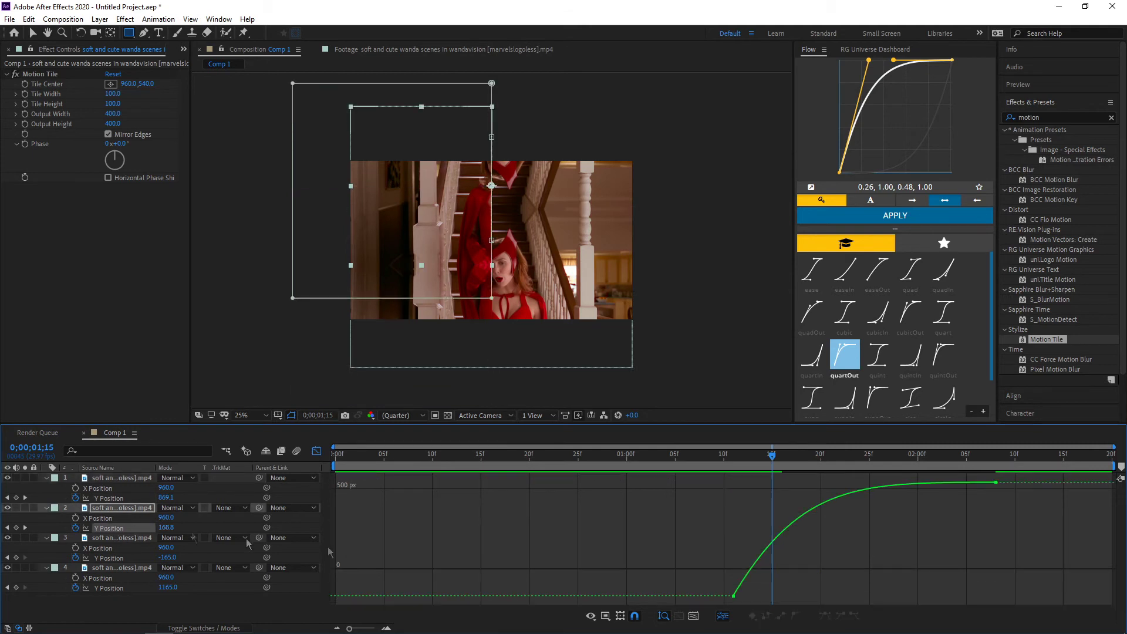
left_click(795, 522)
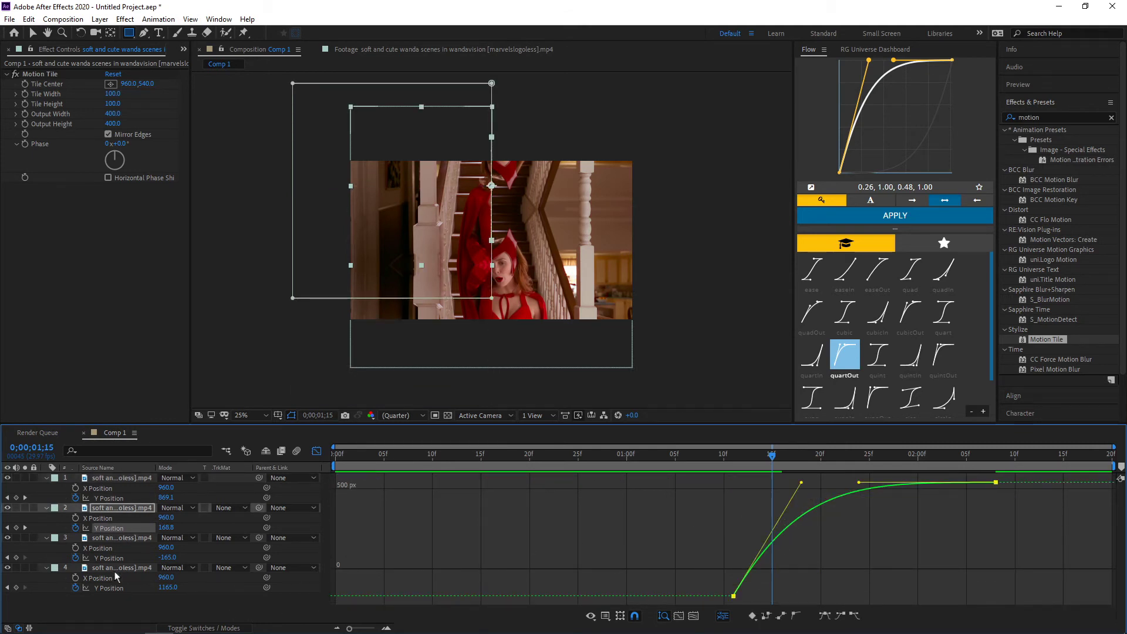
left_click(110, 499, "shift")
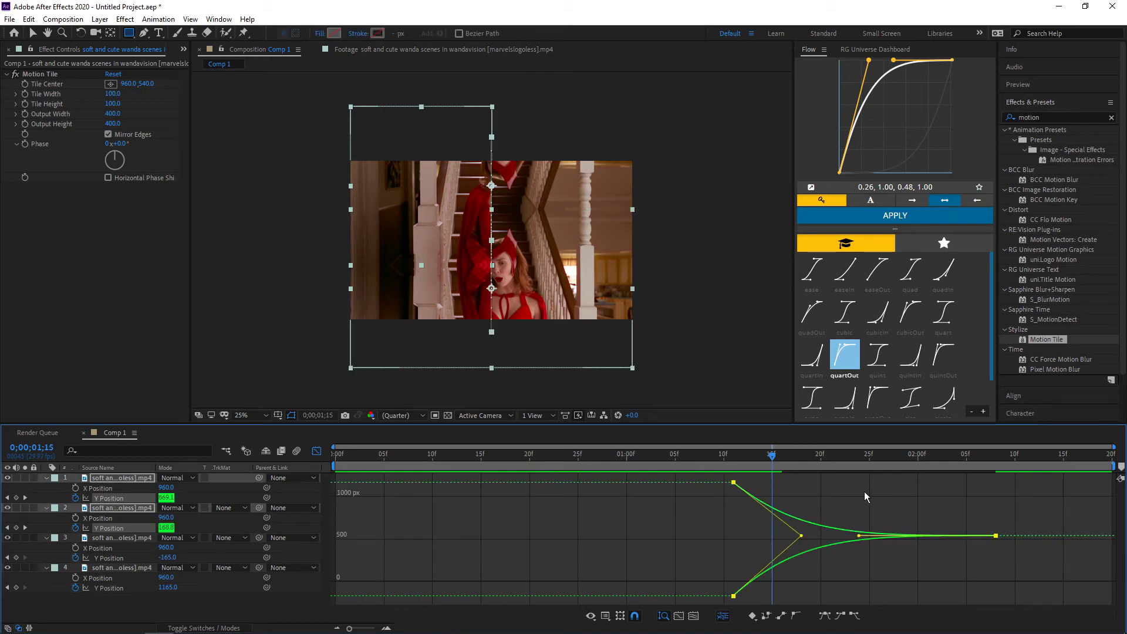
left_click(123, 557, "shift")
left_click(125, 586, "shift")
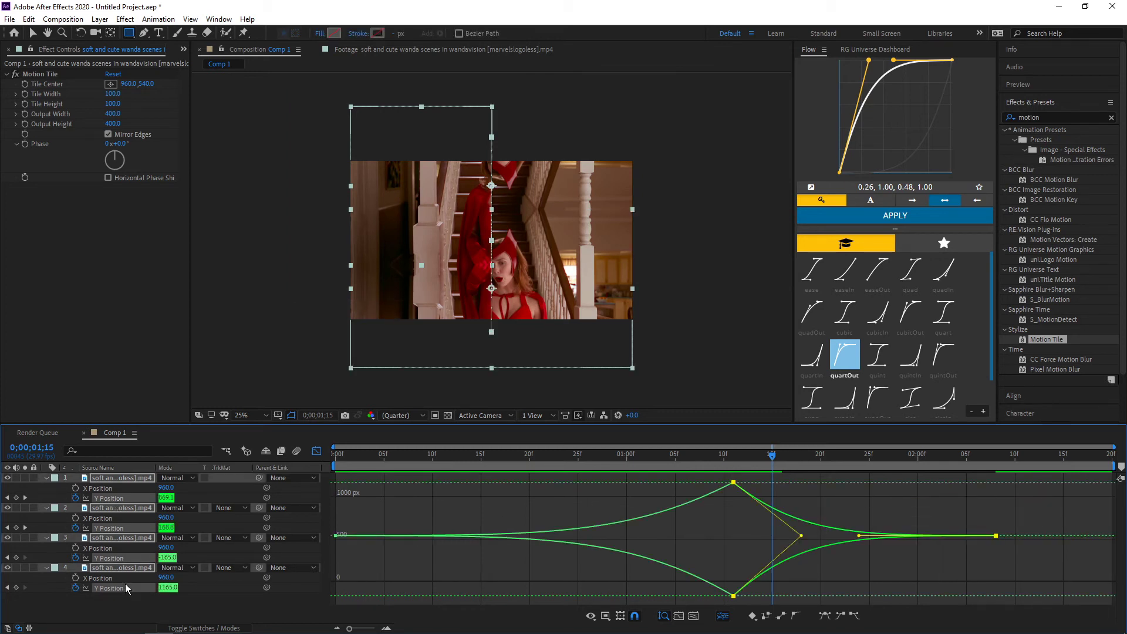
- Examine the combined Y Position curves of all four layers and preview the split transition from 0;00;00;10
left_click(651, 515, "shift")
left_click(666, 565, "shift")
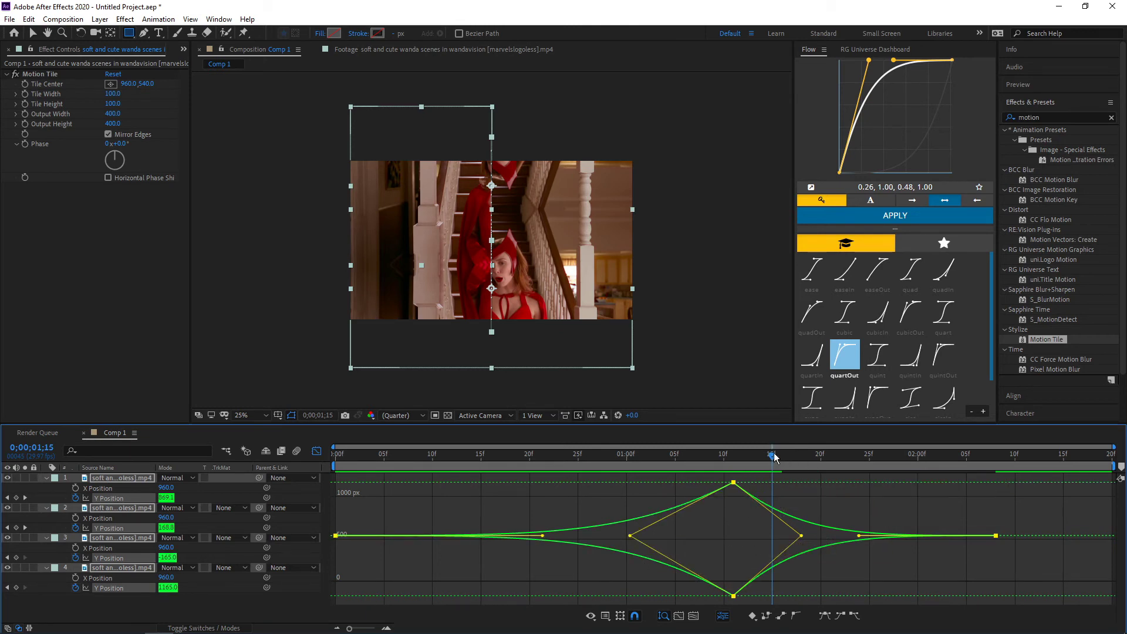
left_click_drag(773, 457, 437, 491)
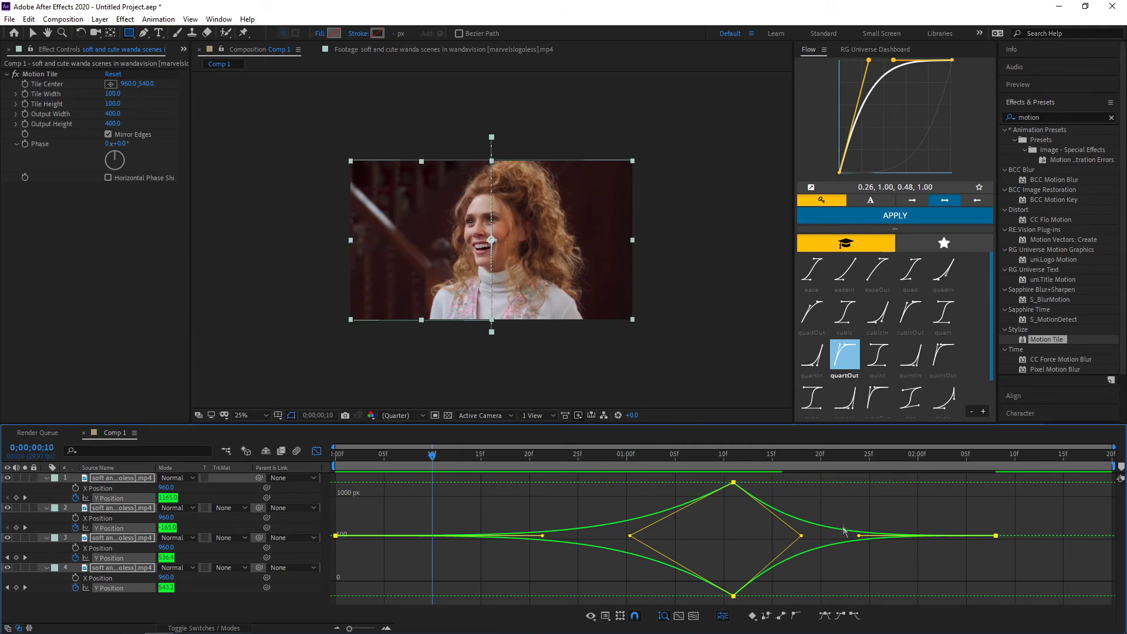
key("space")
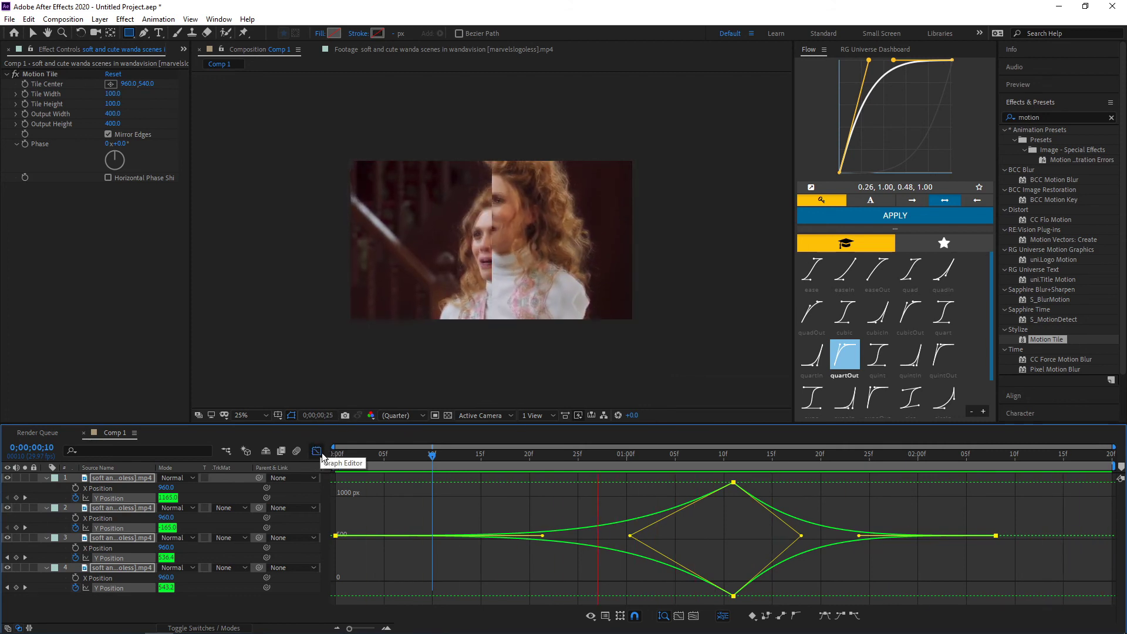
- Leave the Graph Editor and collapse the properties of all four layers, with the playhead at the composition's start
left_click(317, 451)
left_click(566, 528)
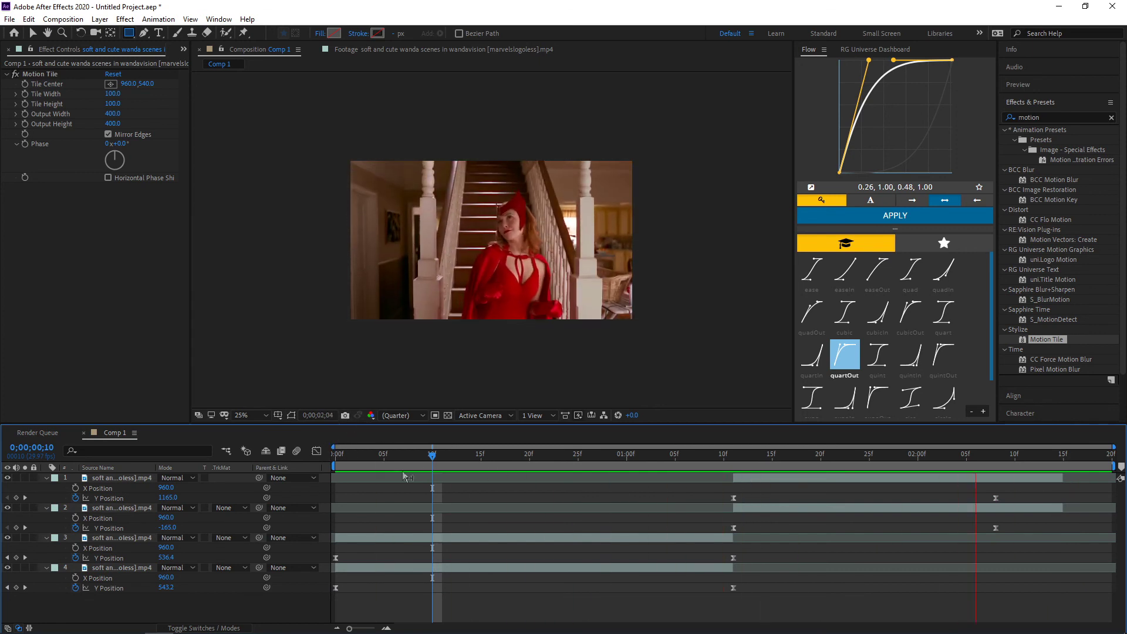
key("s")
key("s")
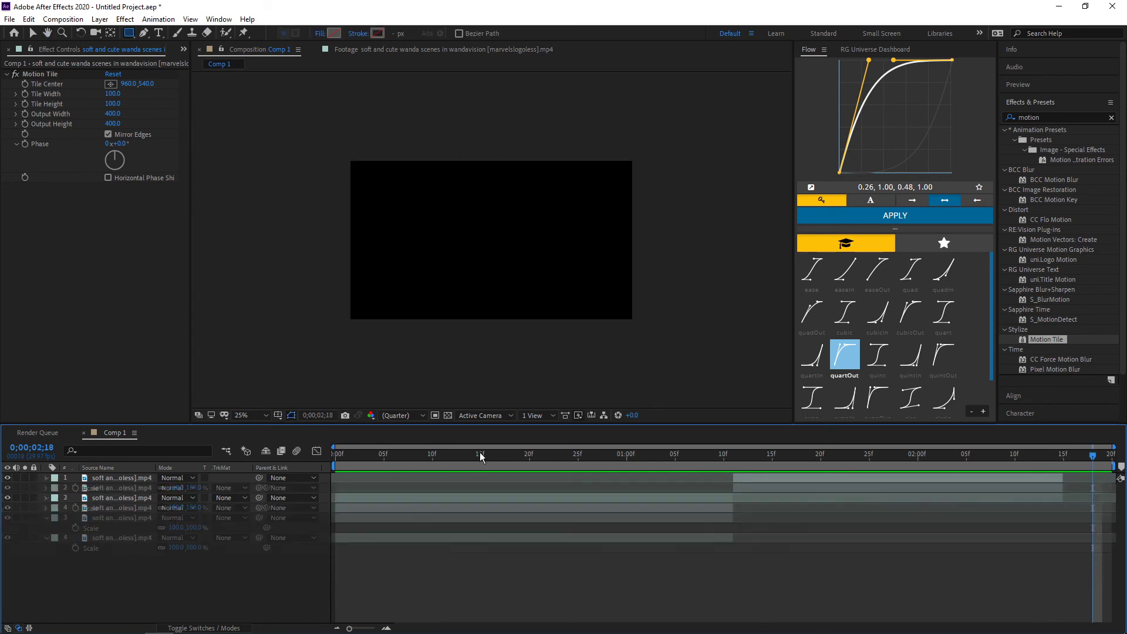
left_click(481, 454)
key("Home")
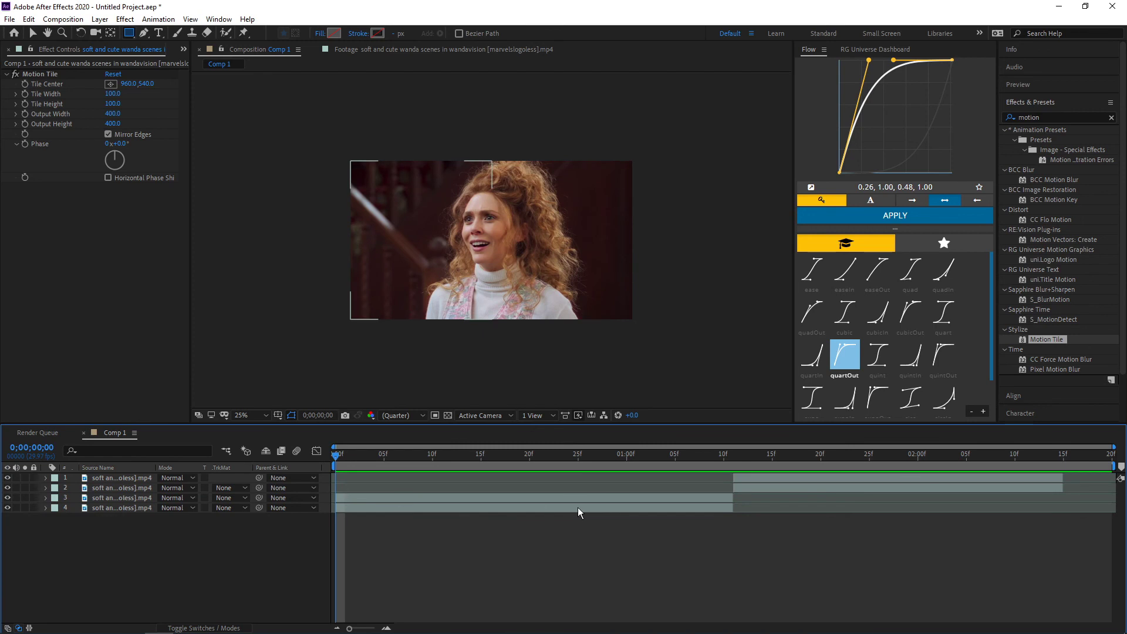